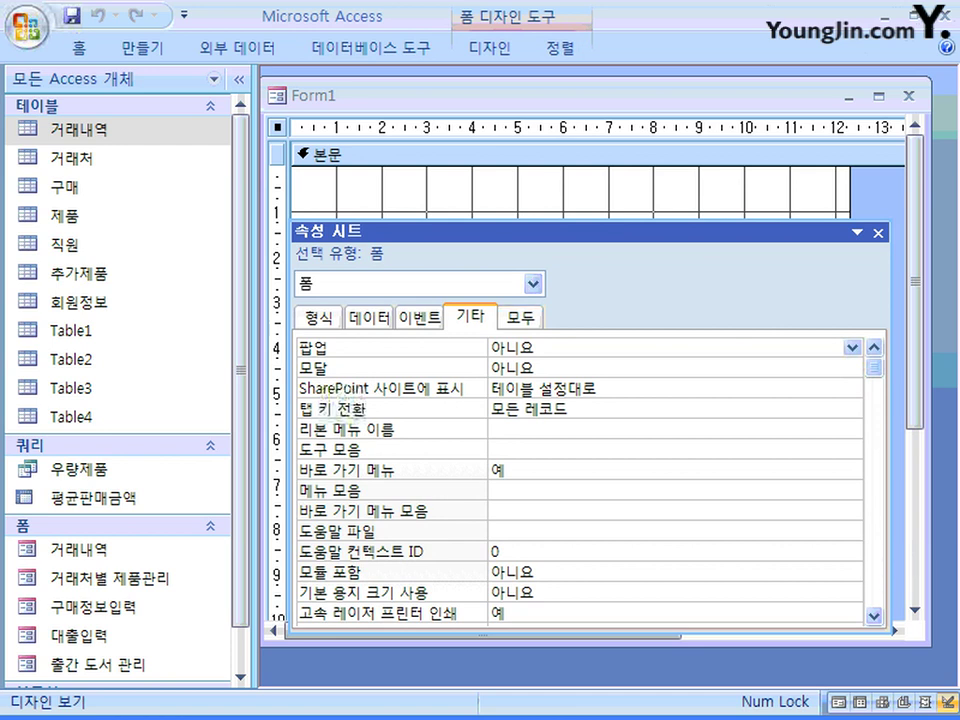
# Show all of the form's properties and set its caption (캡션) to 연습하자.
pyautogui.click(520, 317)
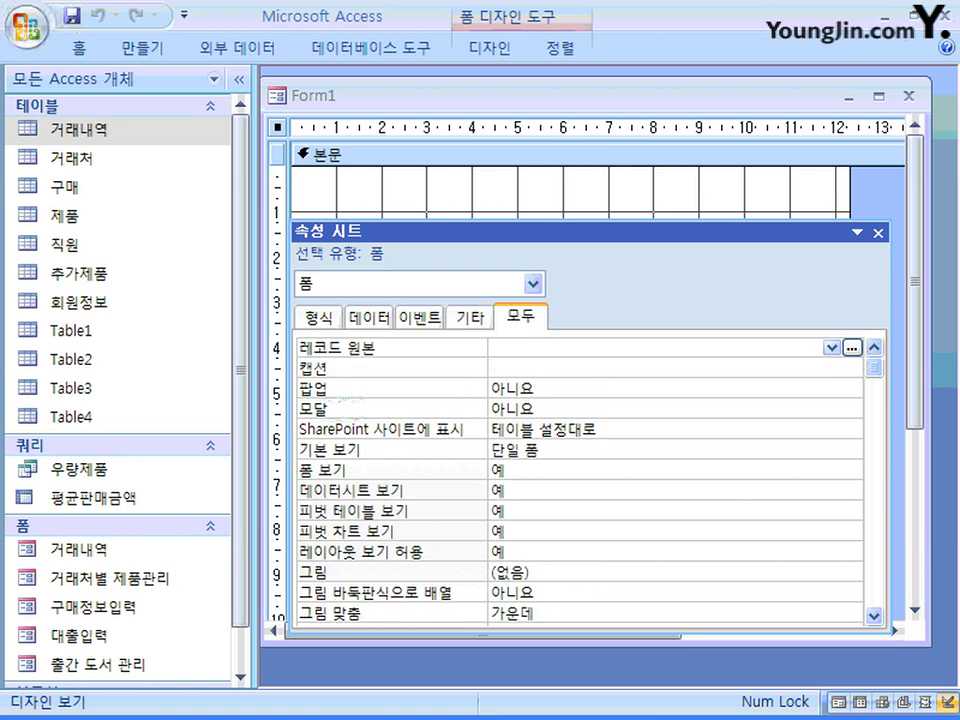
pyautogui.click(852, 348)
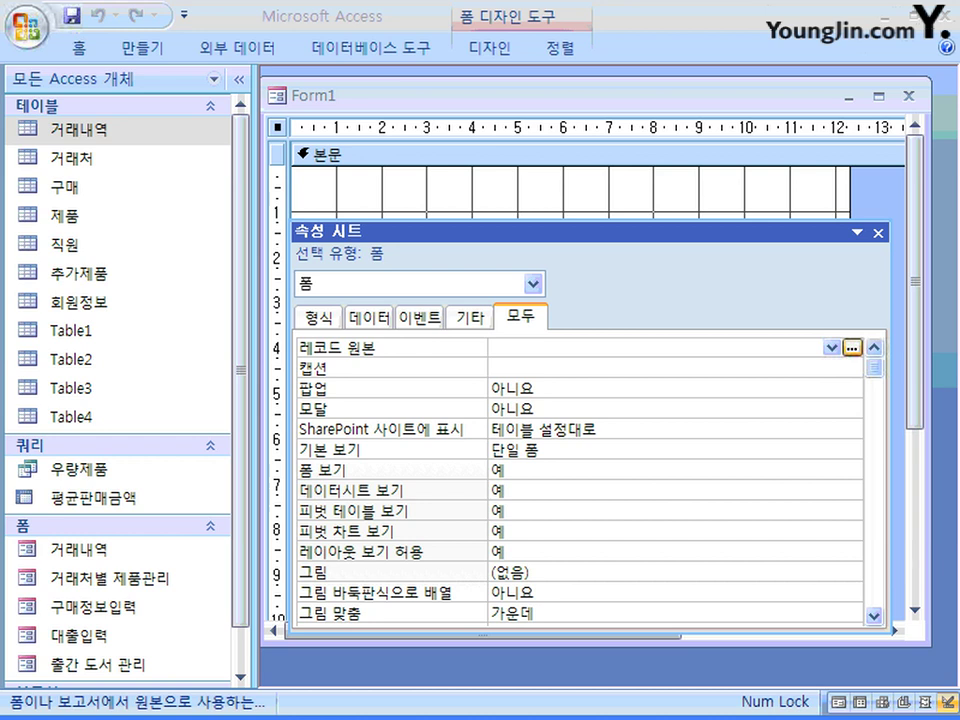
pyautogui.click(494, 368)
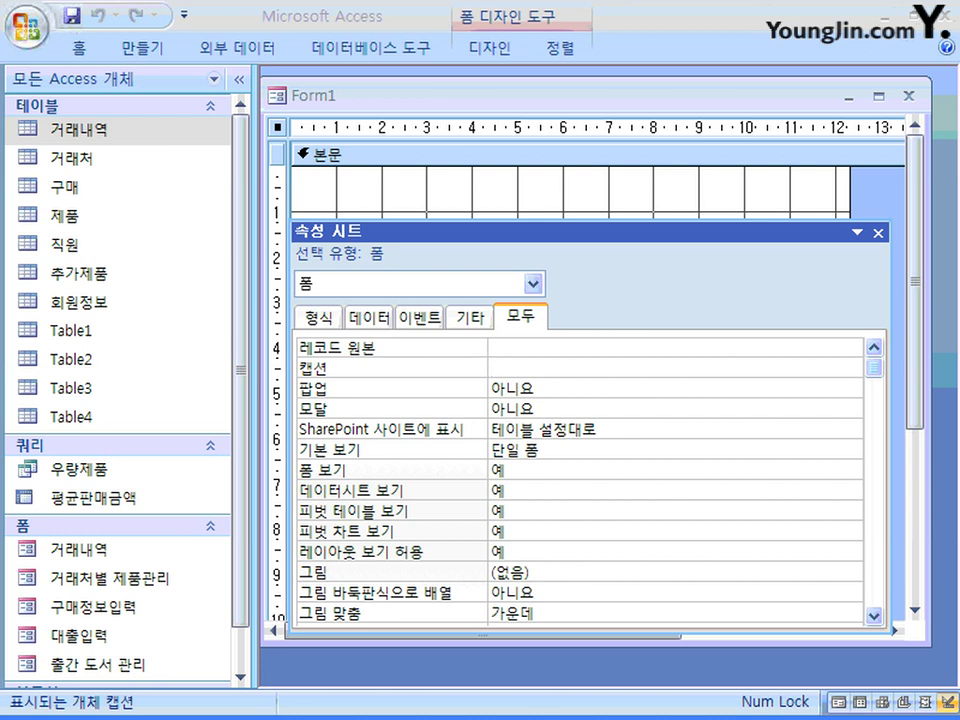
pyautogui.write('연습하자')
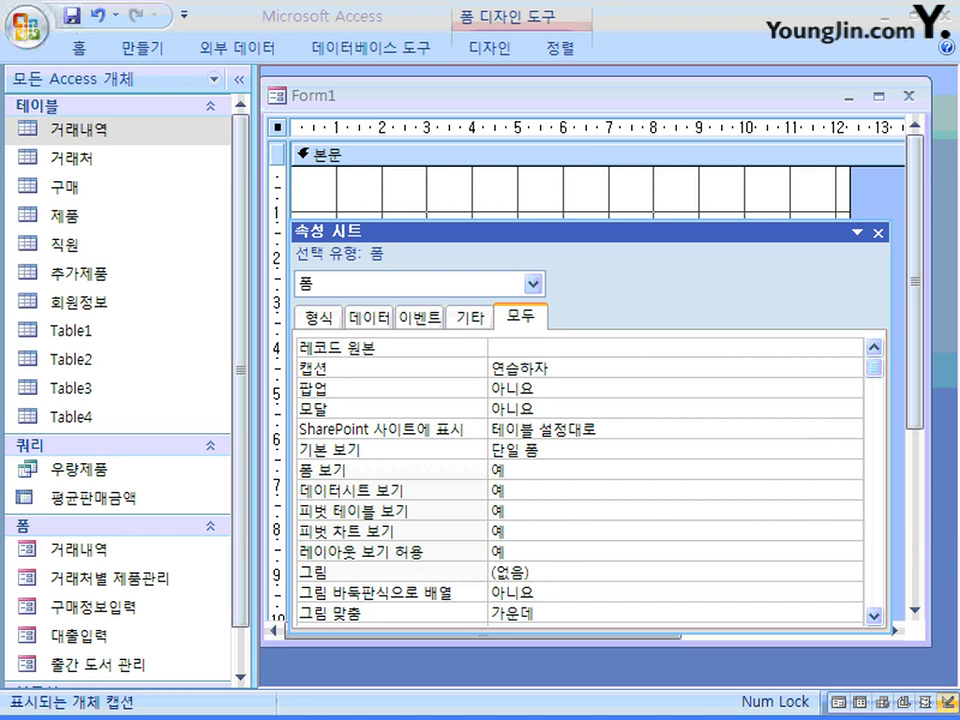
# Preview the form in Form view to check its title, and return to Design view.
pyautogui.click(78, 47)
pyautogui.click(33, 88)
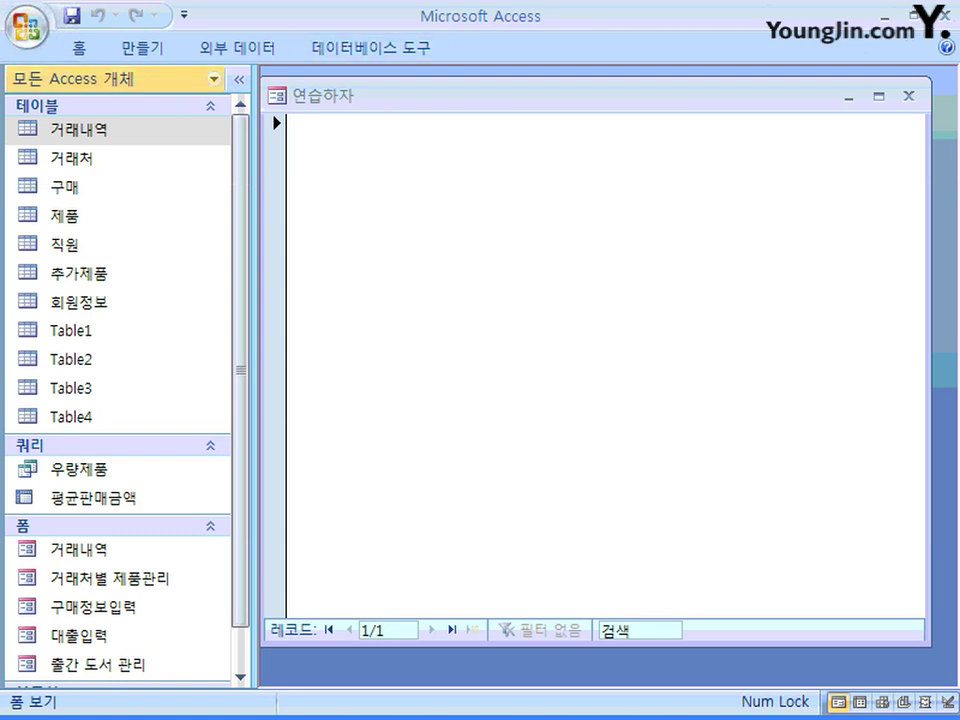
pyautogui.click(78, 47)
pyautogui.click(33, 132)
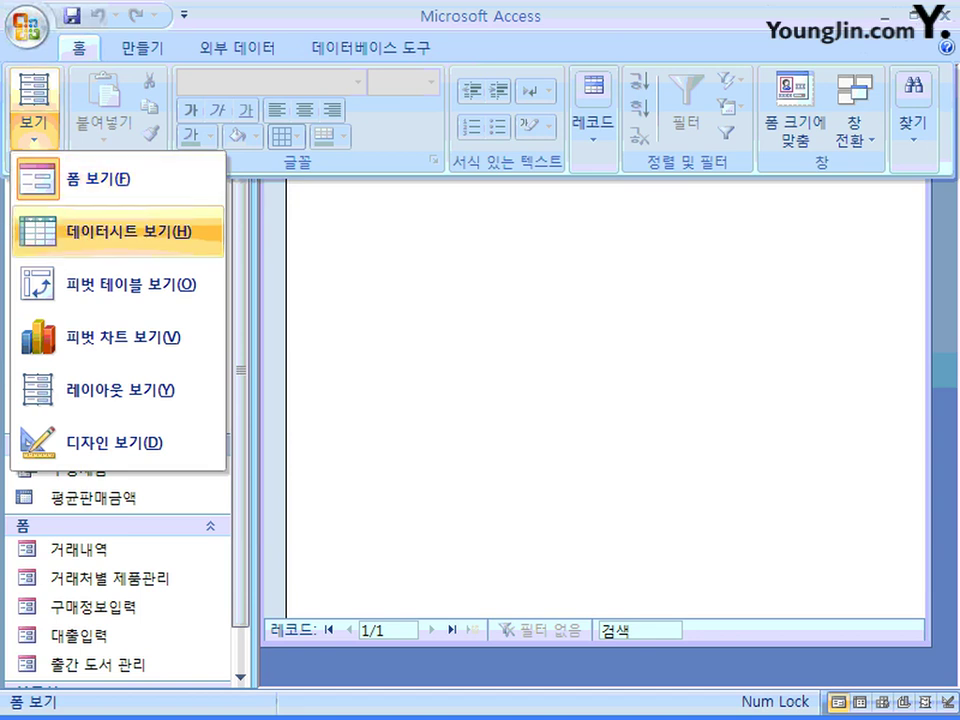
pyautogui.click(110, 442)
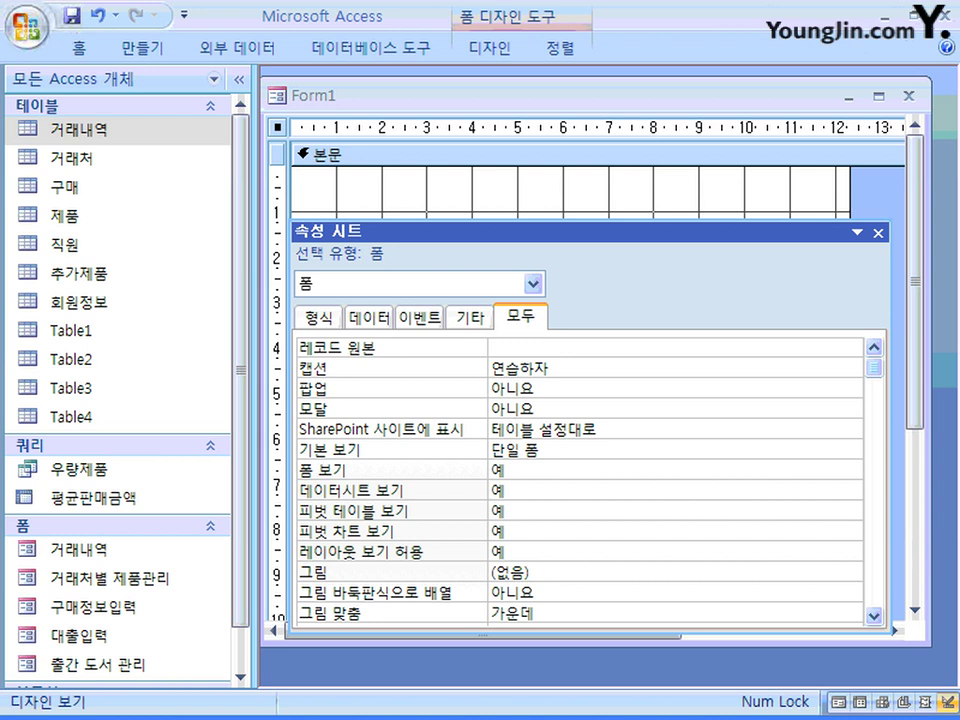
# Set the form's record source (레코드 원본) to the 거래내역 table.
pyautogui.click(545, 450)
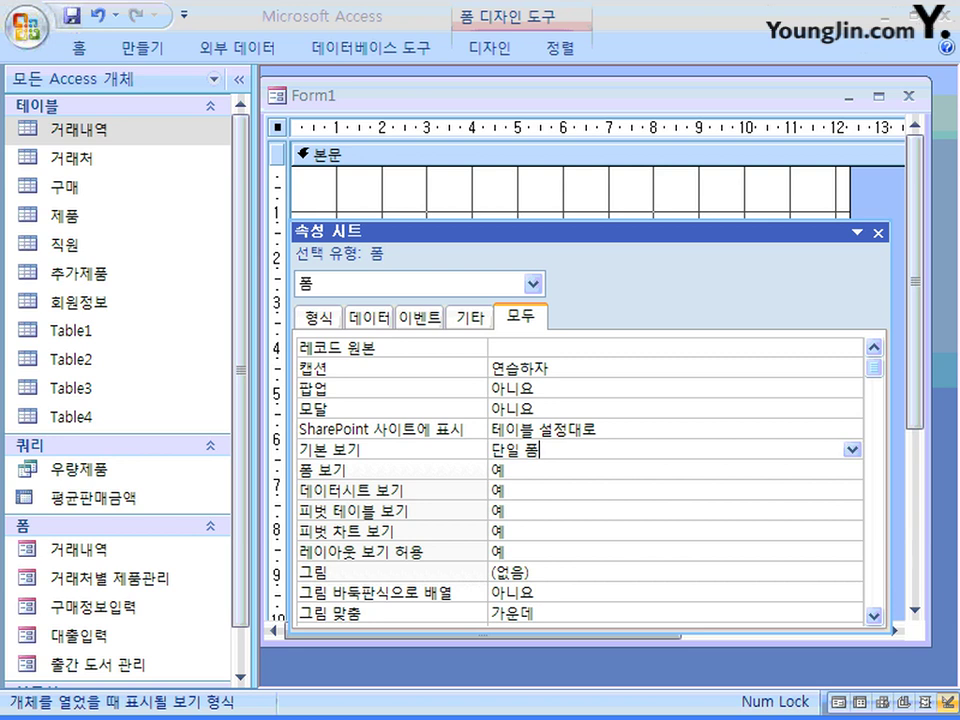
pyautogui.click(852, 348)
pyautogui.click(832, 348)
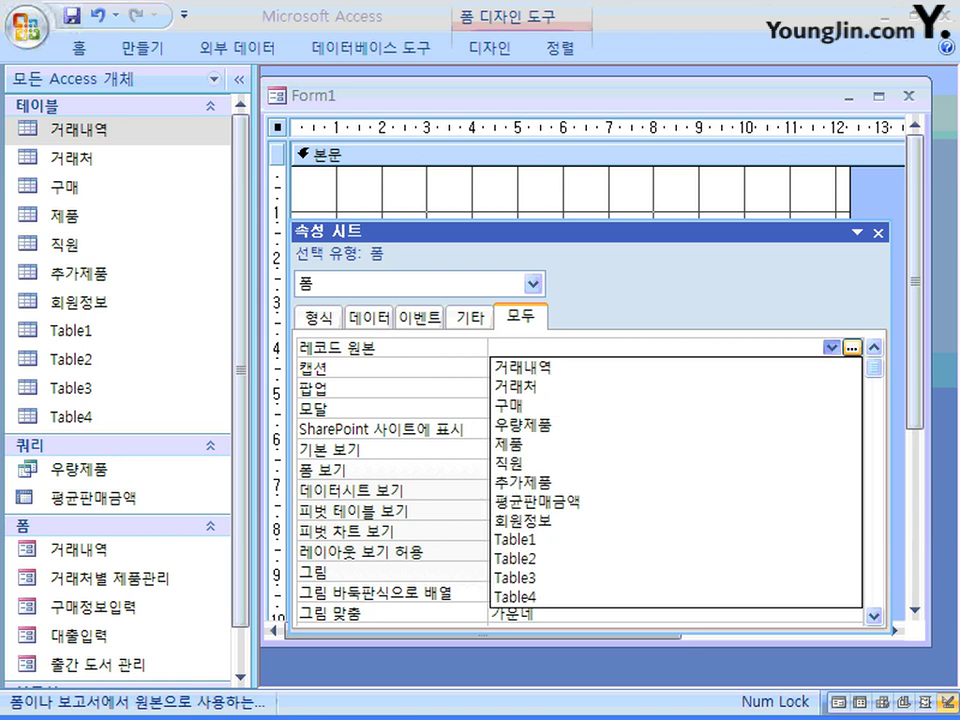
pyautogui.click(532, 366)
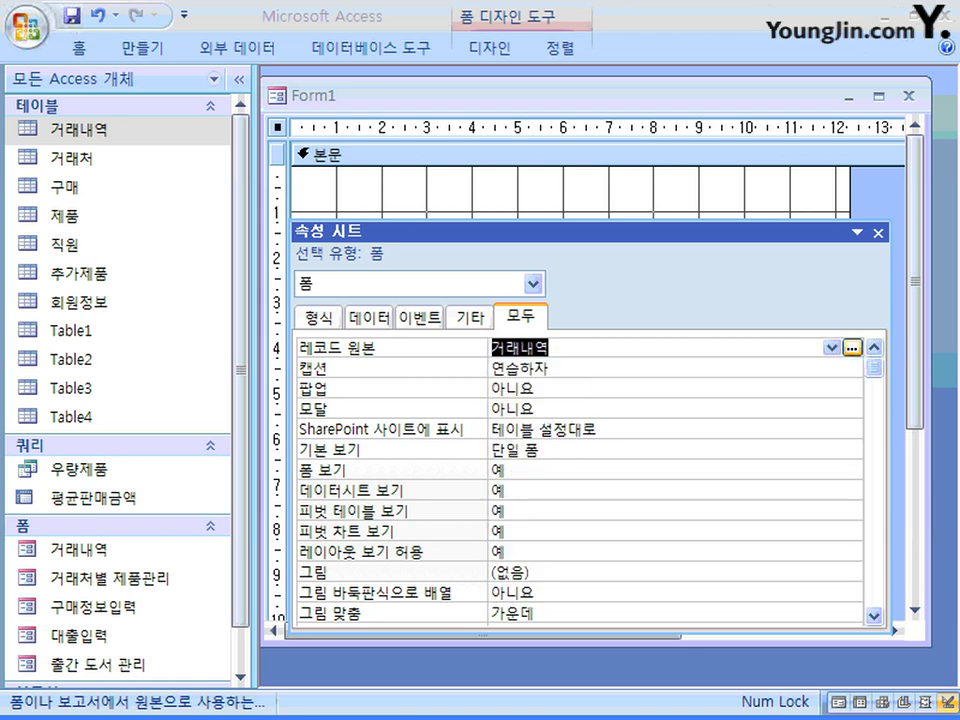
# Place the 거래처 field from the 거래내역 field list near the top of the form's detail section.
pyautogui.click(878, 233)
pyautogui.click(489, 47)
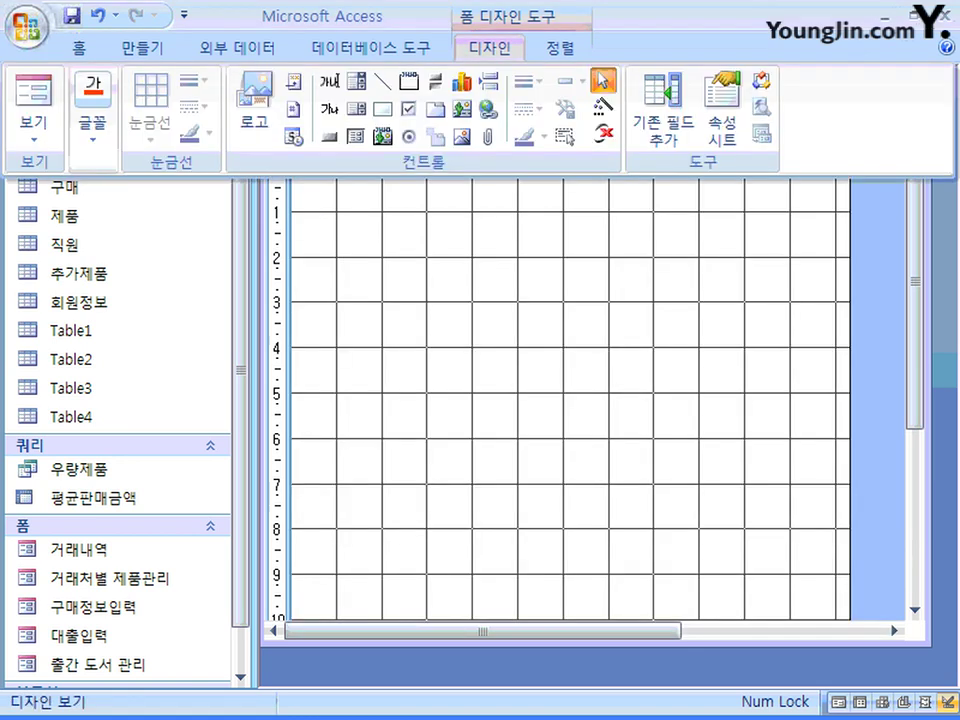
pyautogui.click(665, 92)
pyautogui.moveTo(360, 303); pyautogui.dragTo(399, 188)
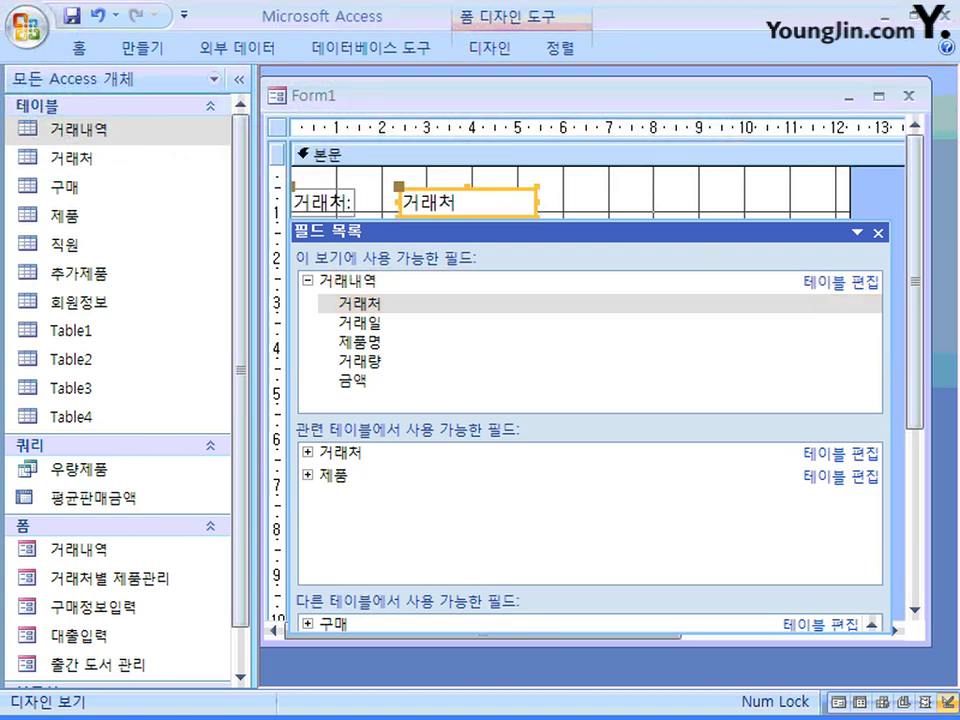
pyautogui.click(878, 233)
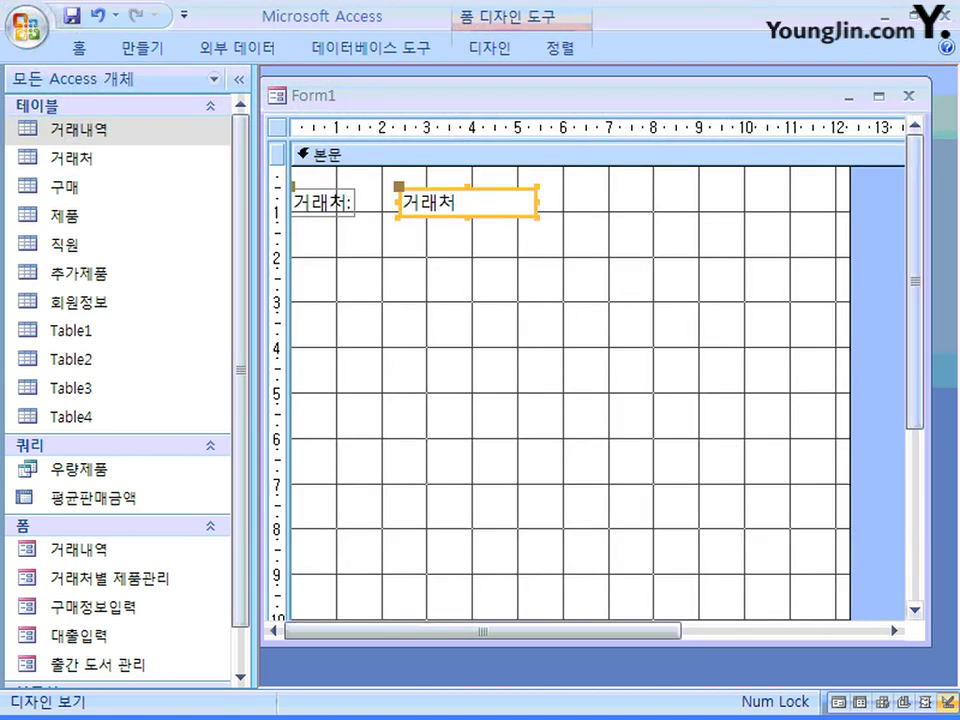
# Shorten the form's detail section (본문) to end just below the 거래처 field, at about 1.6 on the vertical ruler.
pyautogui.moveTo(915, 300); pyautogui.dragTo(915, 400)
pyautogui.moveTo(700, 534); pyautogui.dragTo(700, 176)
pyautogui.scroll(3, 700, 200)
pyautogui.moveTo(700, 283); pyautogui.dragTo(700, 238)
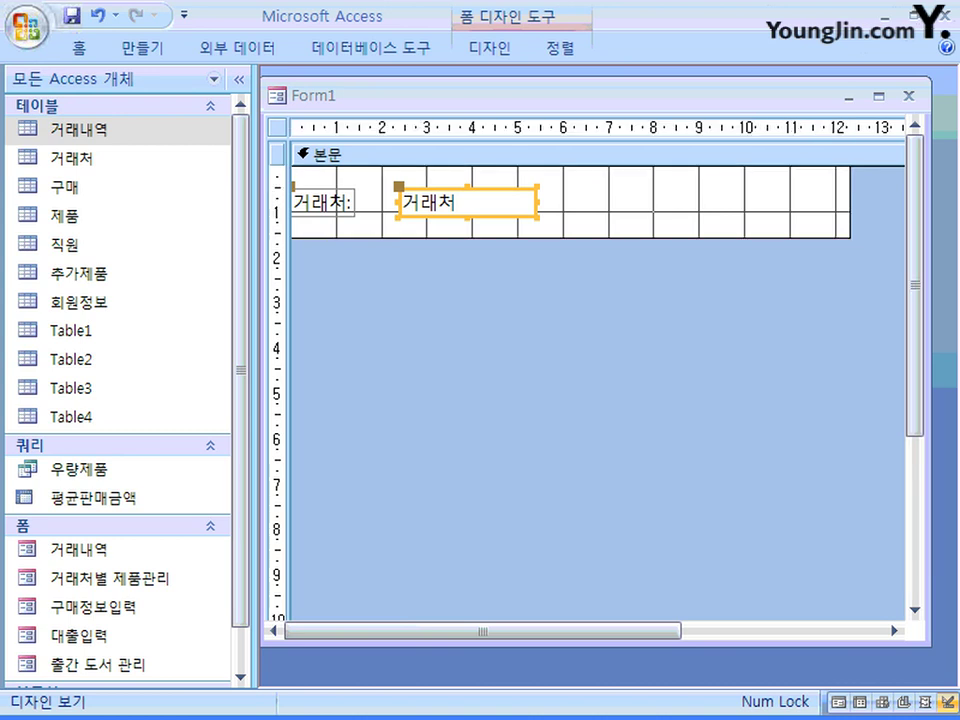
# Examine the whole form's default view (기본 보기) setting in its properties, and close them.
pyautogui.click(680, 340)
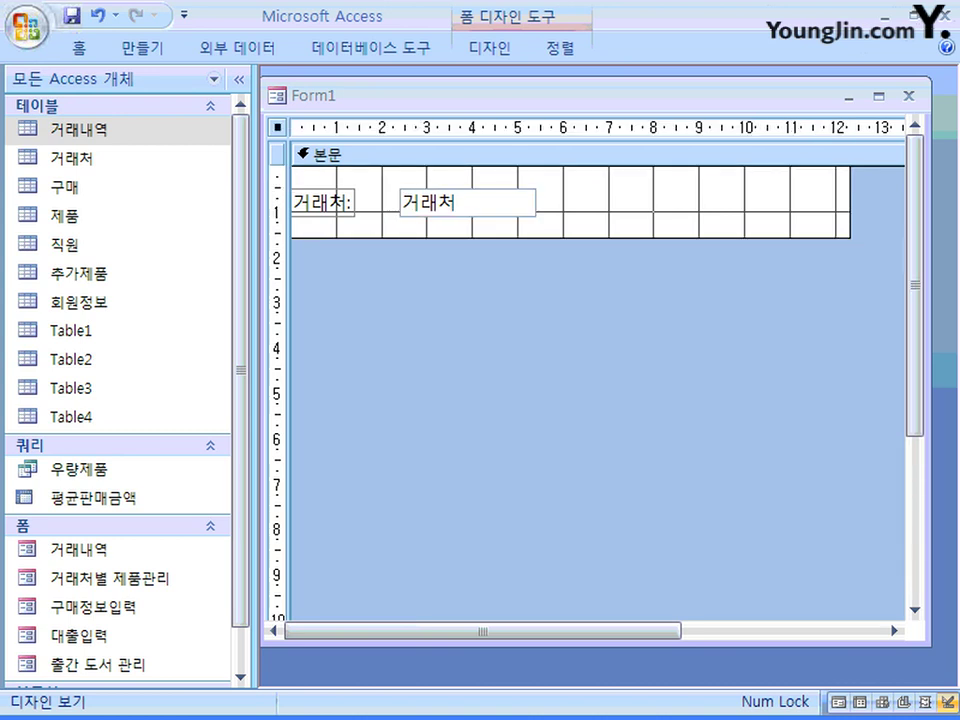
pyautogui.press('F4')
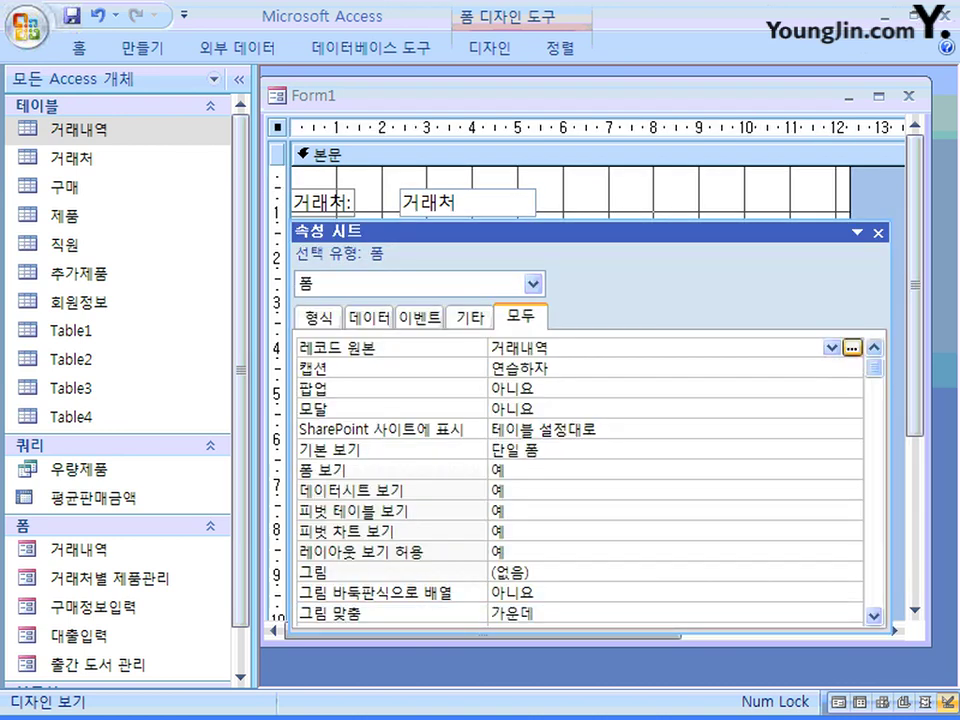
pyautogui.click(540, 450)
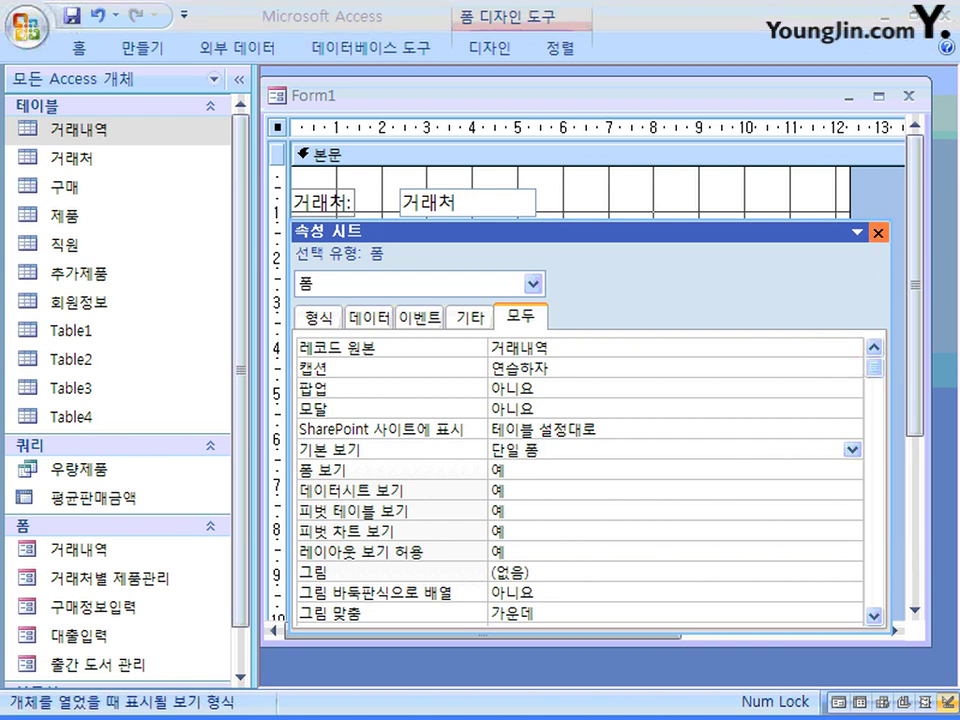
pyautogui.click(878, 233)
# Display the form in Form view and step forward one record at a time to record 10.
pyautogui.click(78, 47)
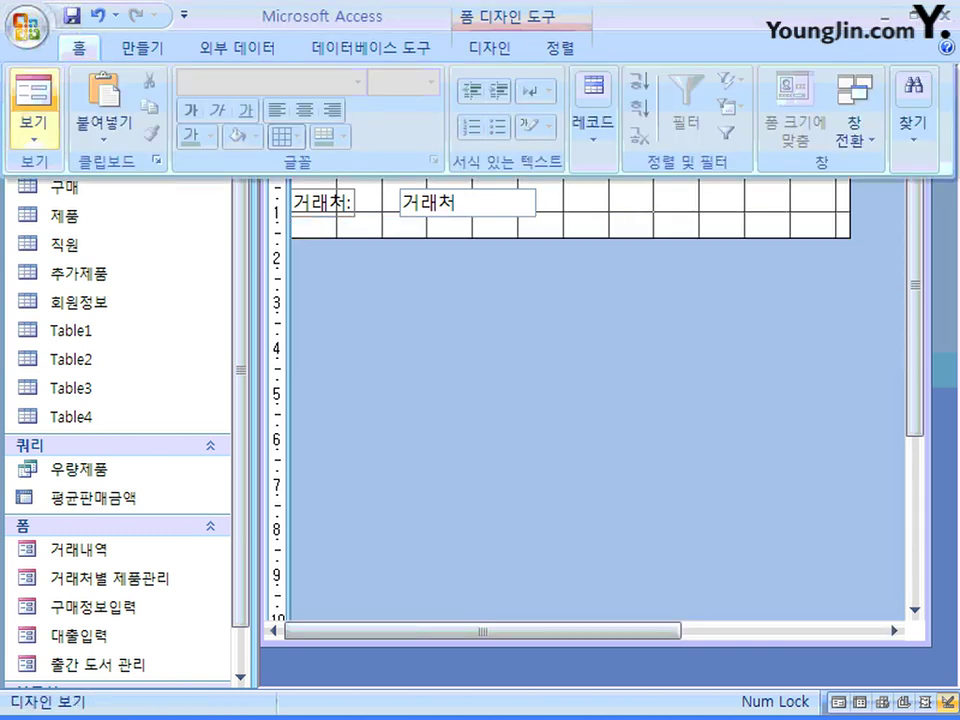
pyautogui.click(34, 100)
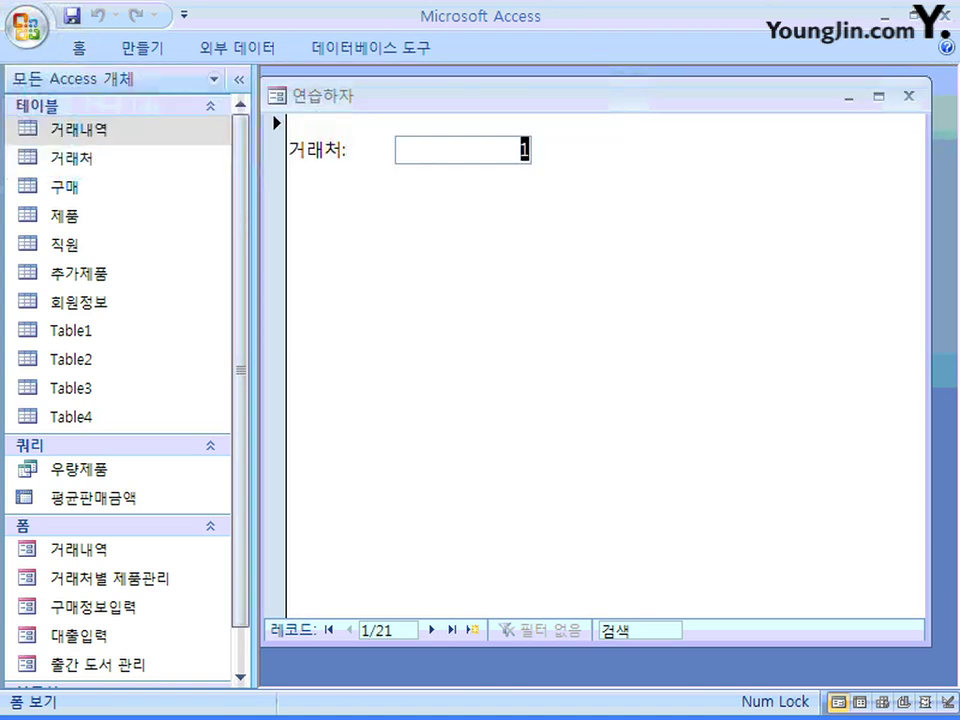
pyautogui.click(431, 630)
pyautogui.click(431, 630)
pyautogui.click(431, 630)
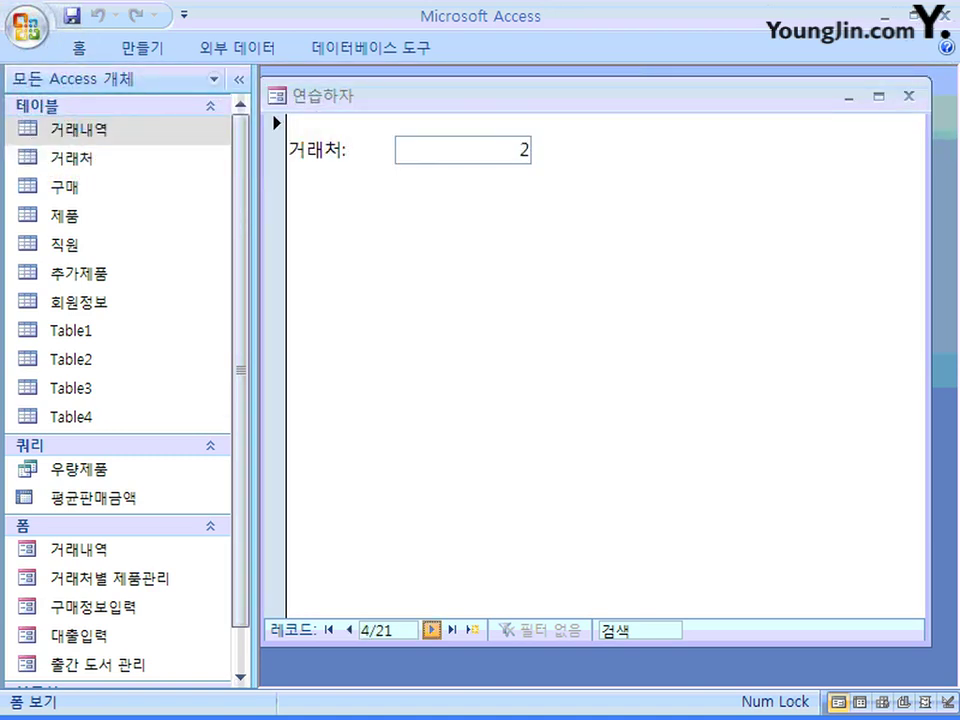
pyautogui.click(431, 630)
pyautogui.click(431, 630)
pyautogui.click(431, 630)
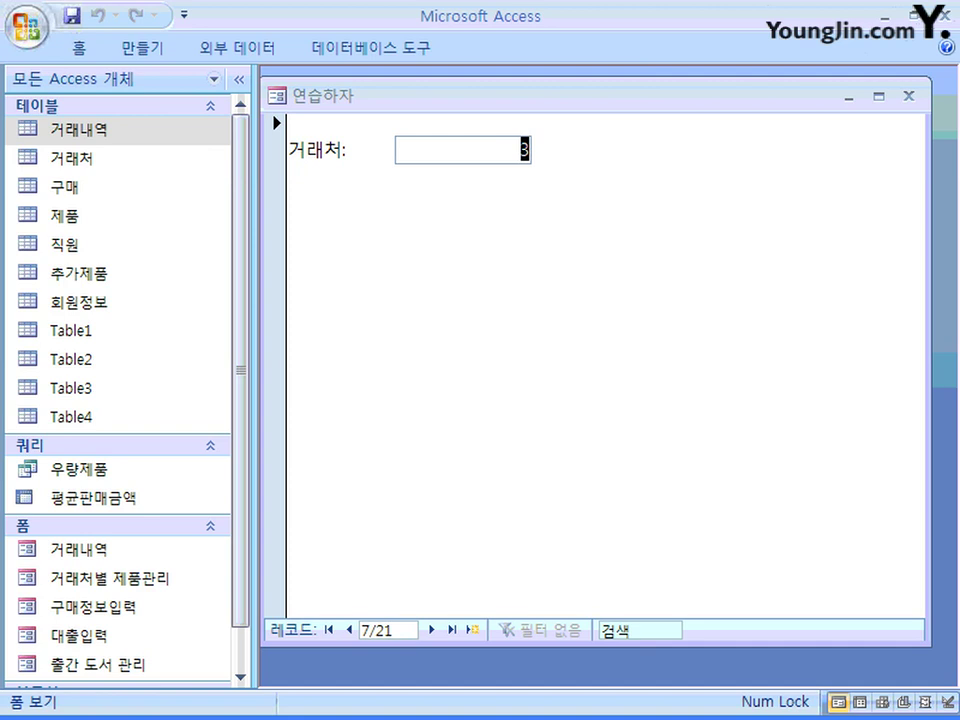
pyautogui.click(431, 630)
pyautogui.click(431, 630)
pyautogui.click(431, 630)
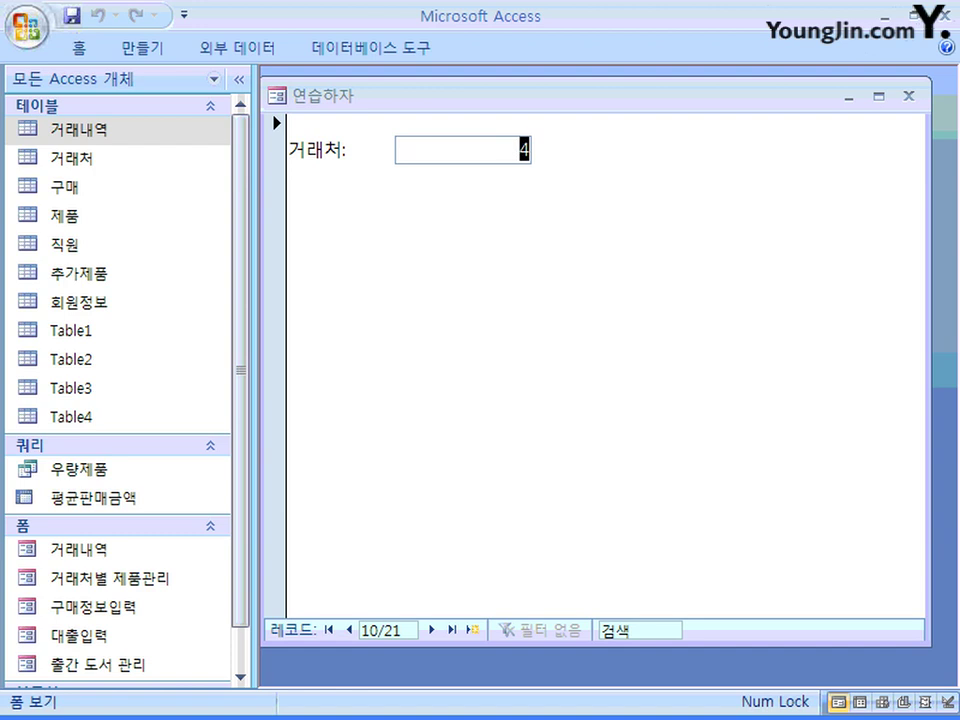
# Return to Design view and set the form's default view (기본 보기) to 연속 폼.
pyautogui.click(79, 47)
pyautogui.click(34, 118)
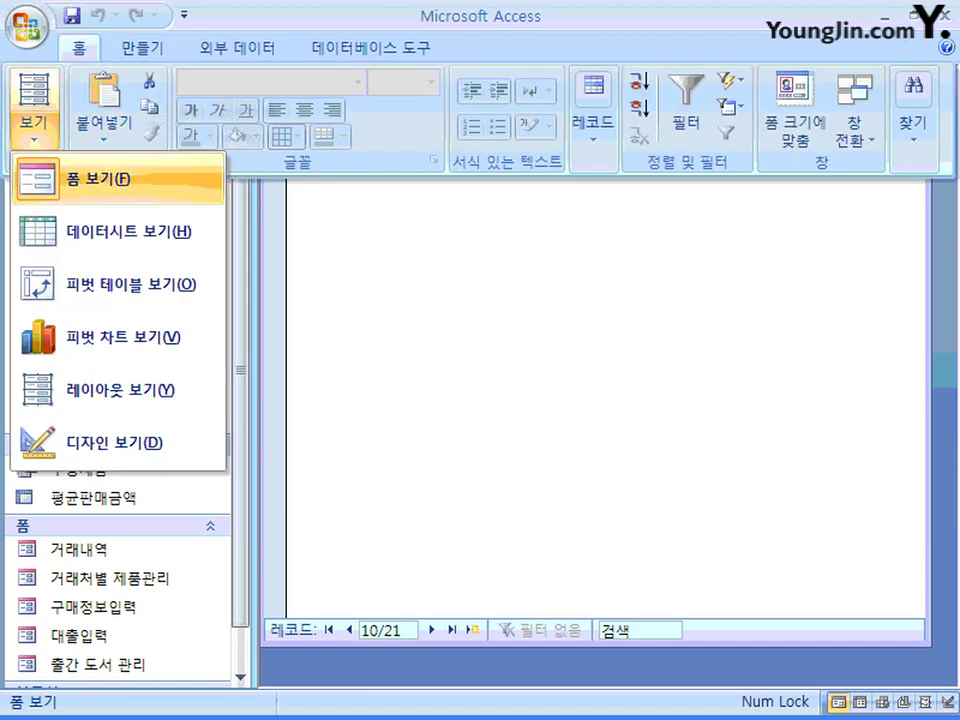
pyautogui.click(110, 442)
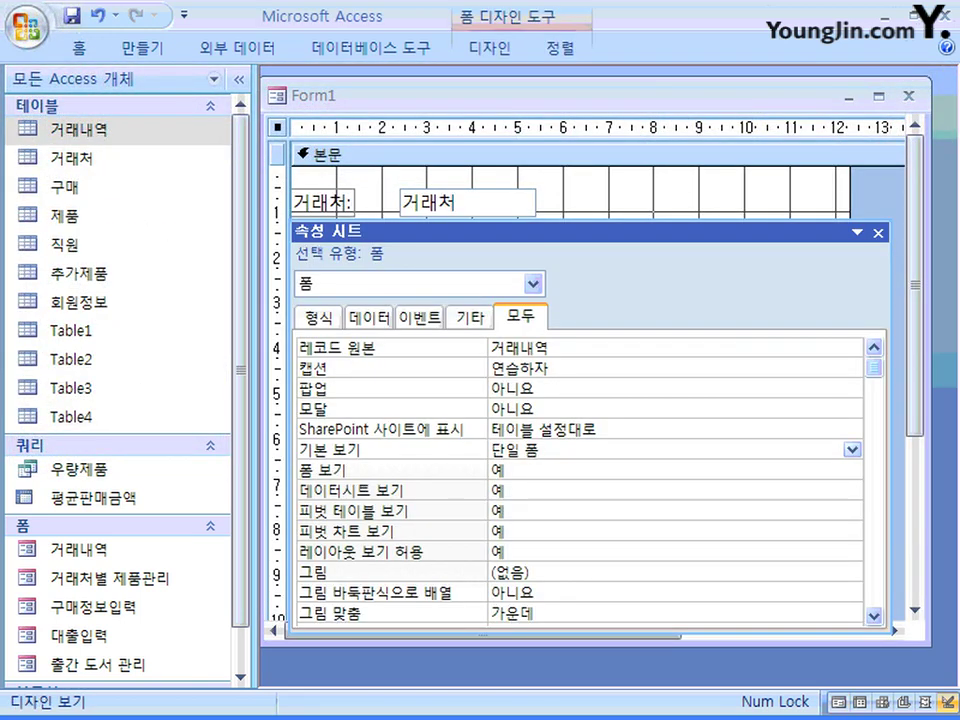
pyautogui.click(538, 450)
pyautogui.click(852, 450)
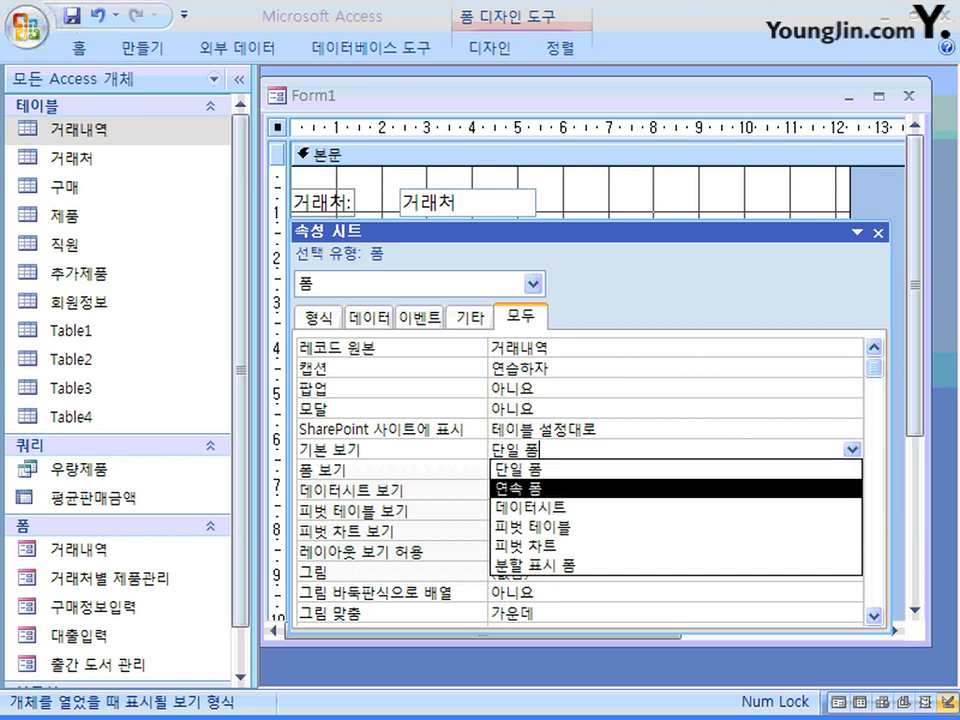
pyautogui.click(620, 488)
# Preview the continuous form in Form view and select each of the first three records in turn.
pyautogui.click(78, 47)
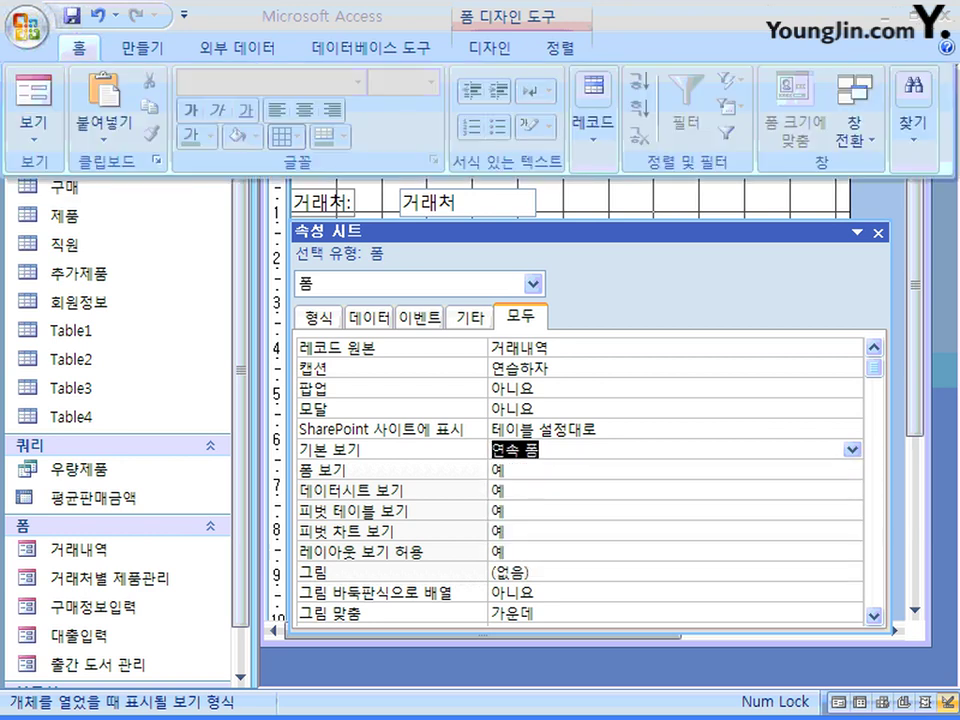
pyautogui.click(34, 100)
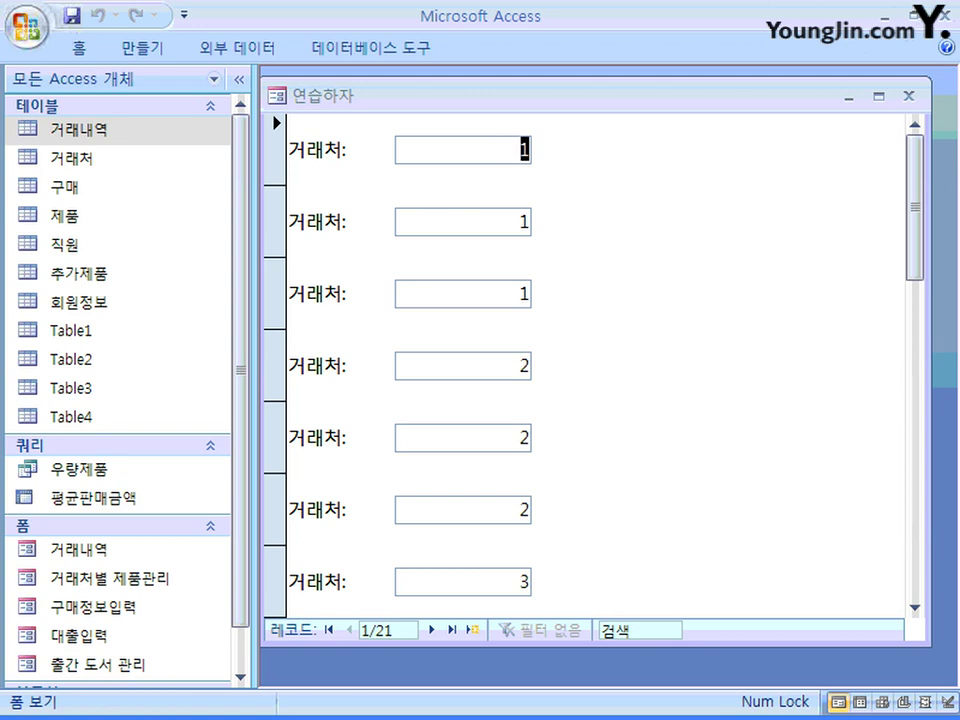
pyautogui.click(275, 150)
pyautogui.click(275, 222)
pyautogui.click(275, 294)
pyautogui.click(275, 294)
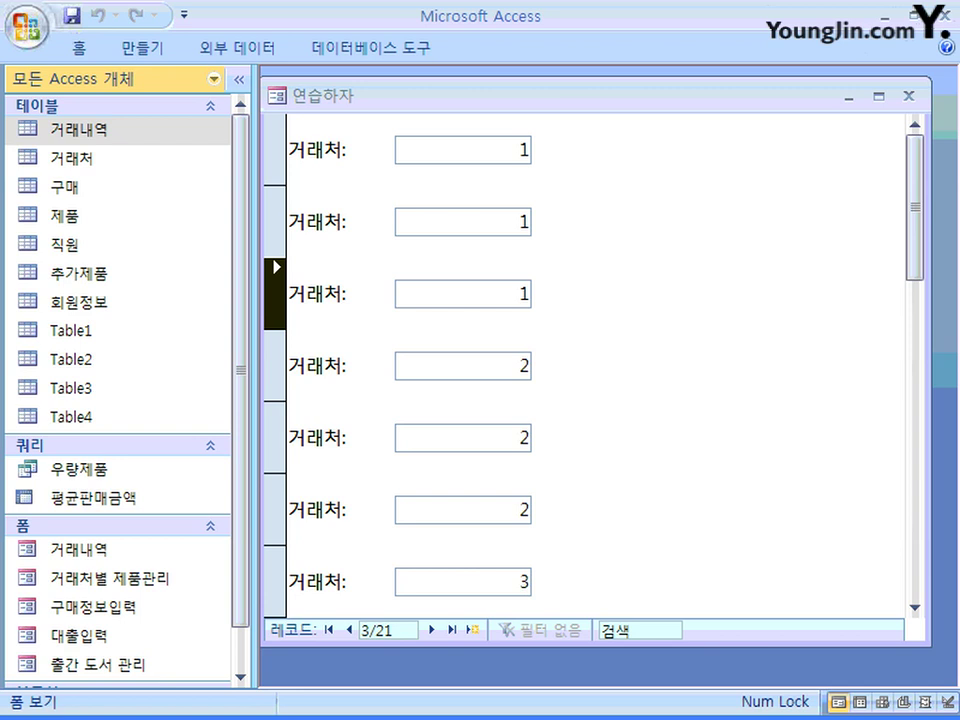
# Return to Design view and set the form's record selectors (레코드 선택기) property to 아니요.
pyautogui.click(79, 48)
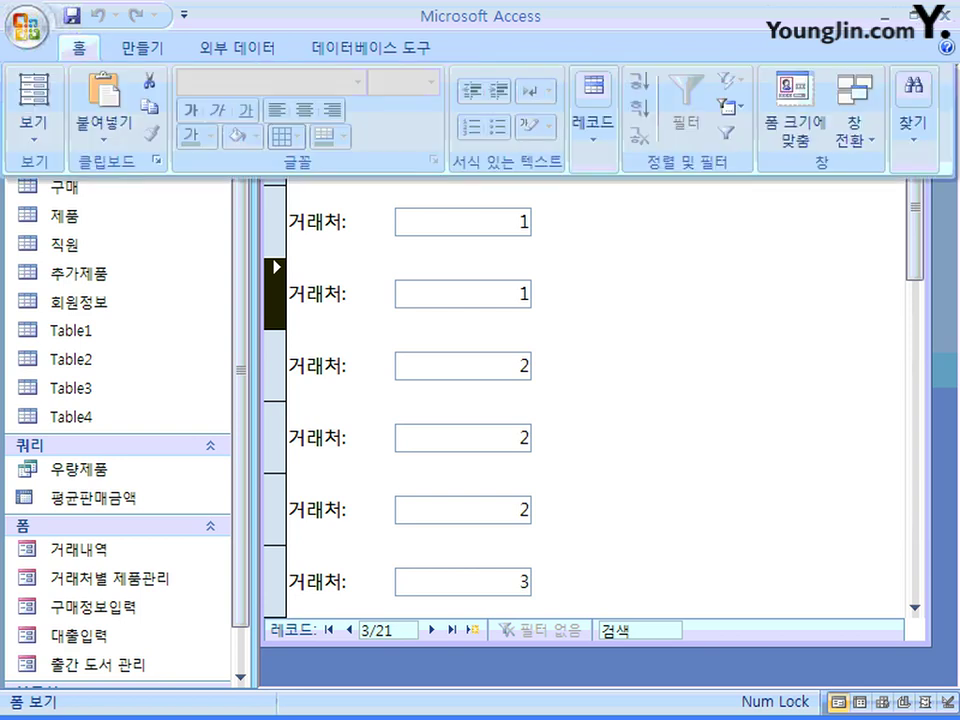
pyautogui.click(34, 130)
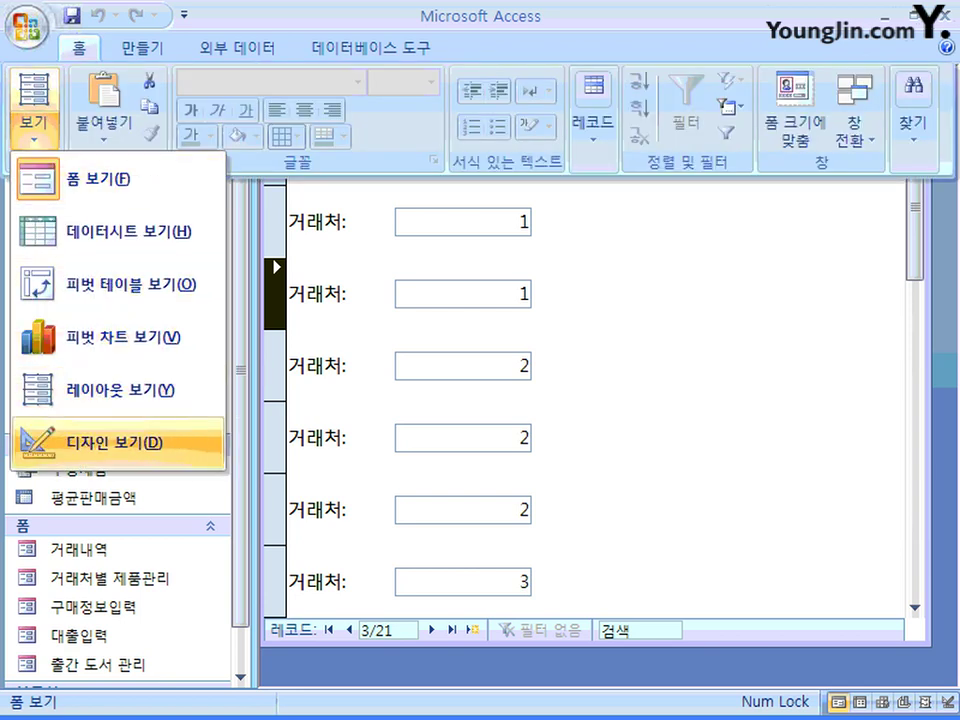
pyautogui.click(110, 442)
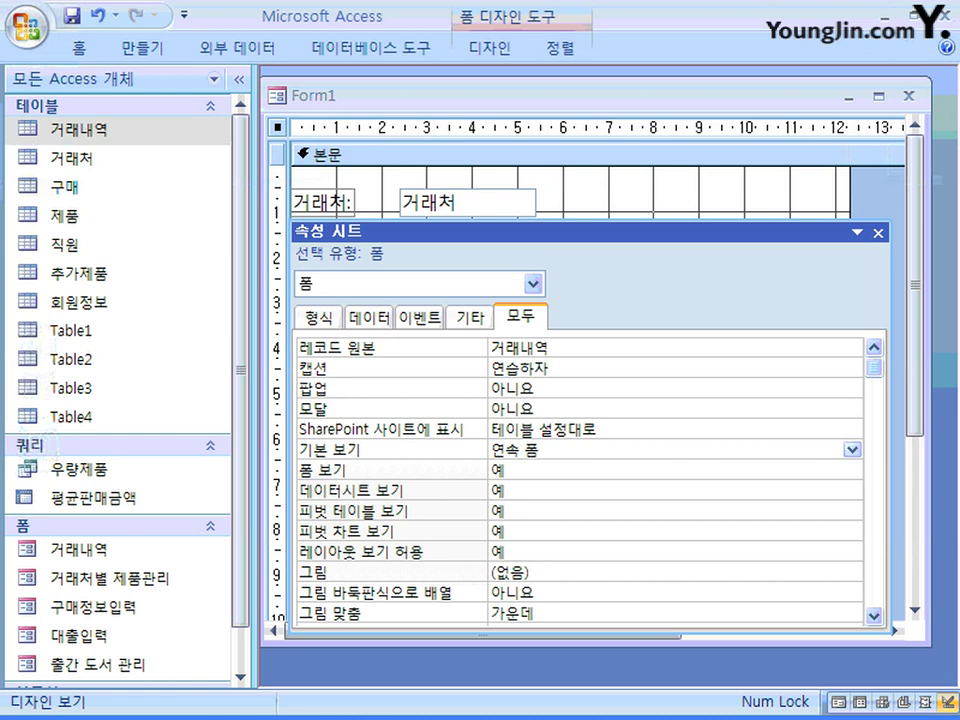
pyautogui.moveTo(874, 367); pyautogui.dragTo(874, 406)
pyautogui.click(675, 429)
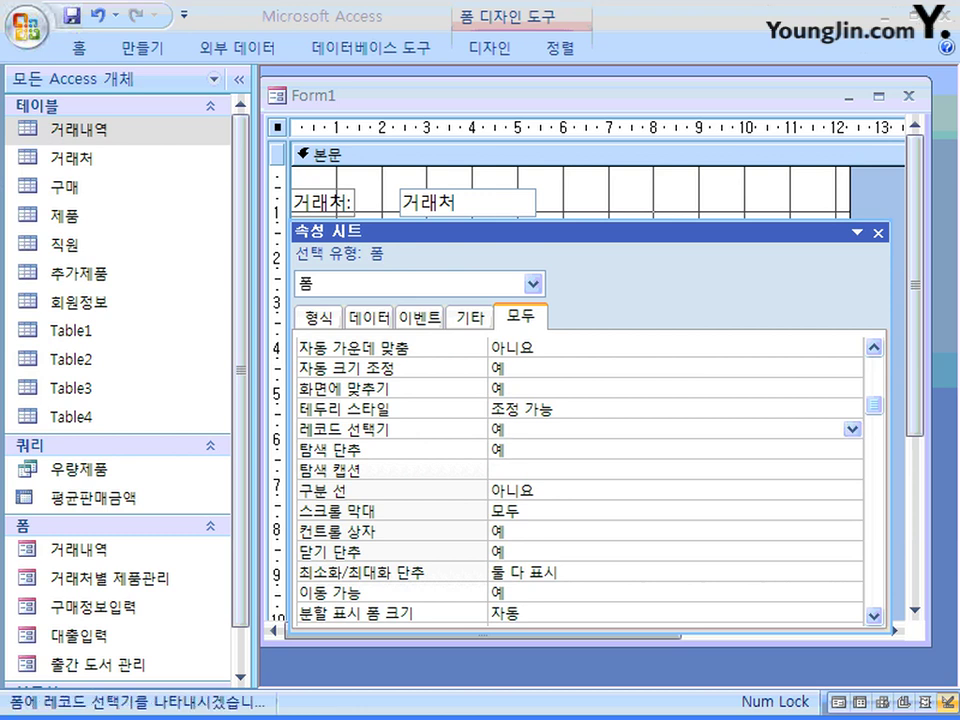
pyautogui.click(675, 450)
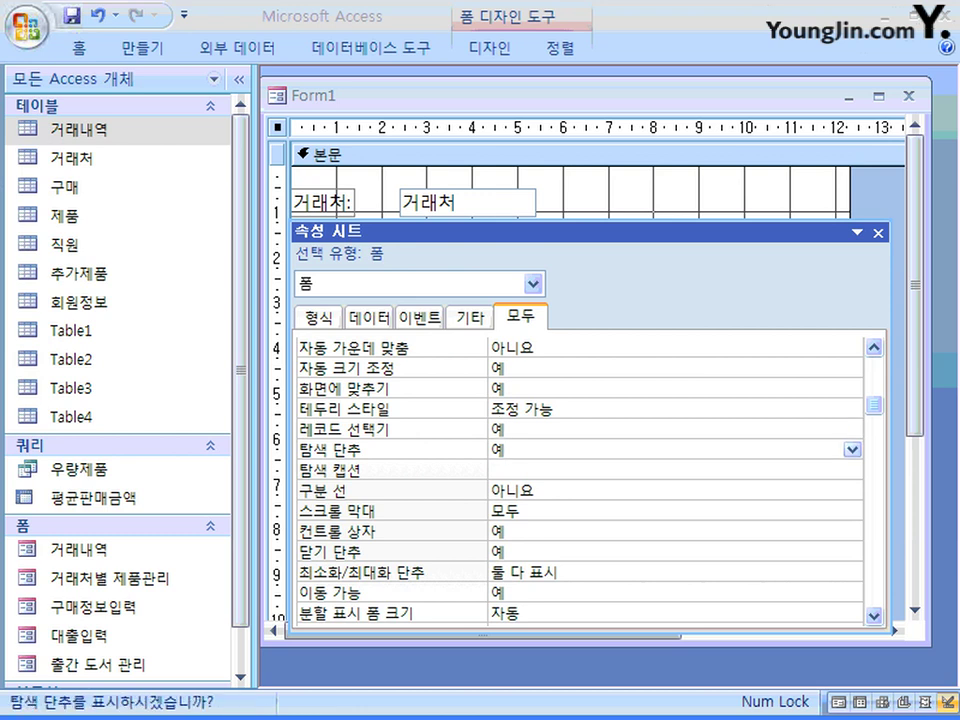
pyautogui.click(675, 429)
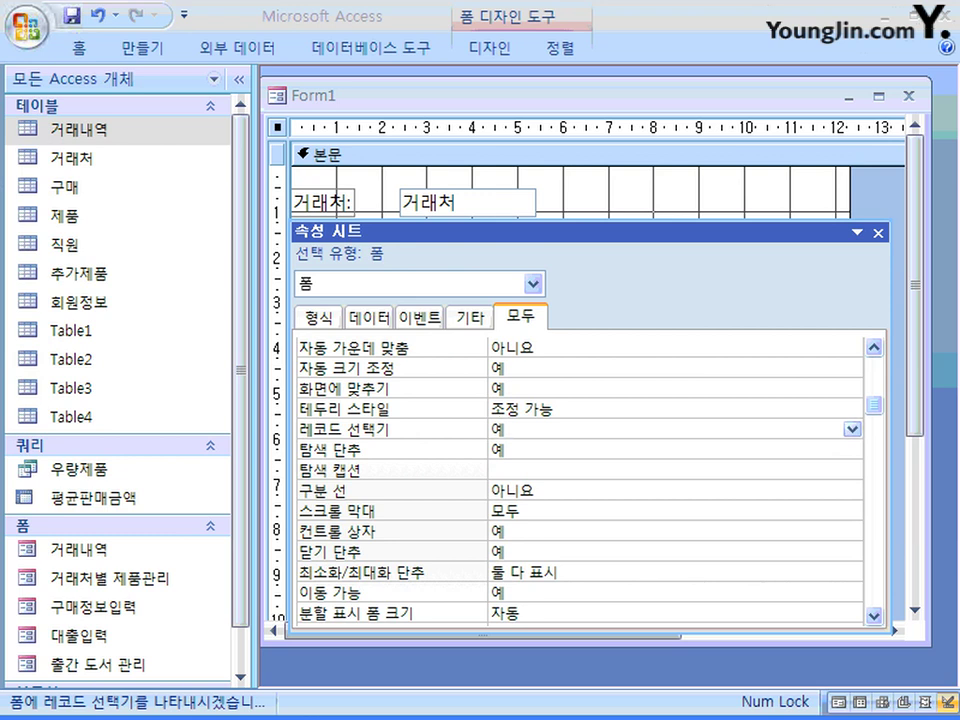
pyautogui.click(675, 450)
pyautogui.click(675, 429)
pyautogui.click(852, 429)
pyautogui.click(675, 468)
# Set the form's navigation buttons (탐색 단추) property to 아니요.
pyautogui.click(675, 450)
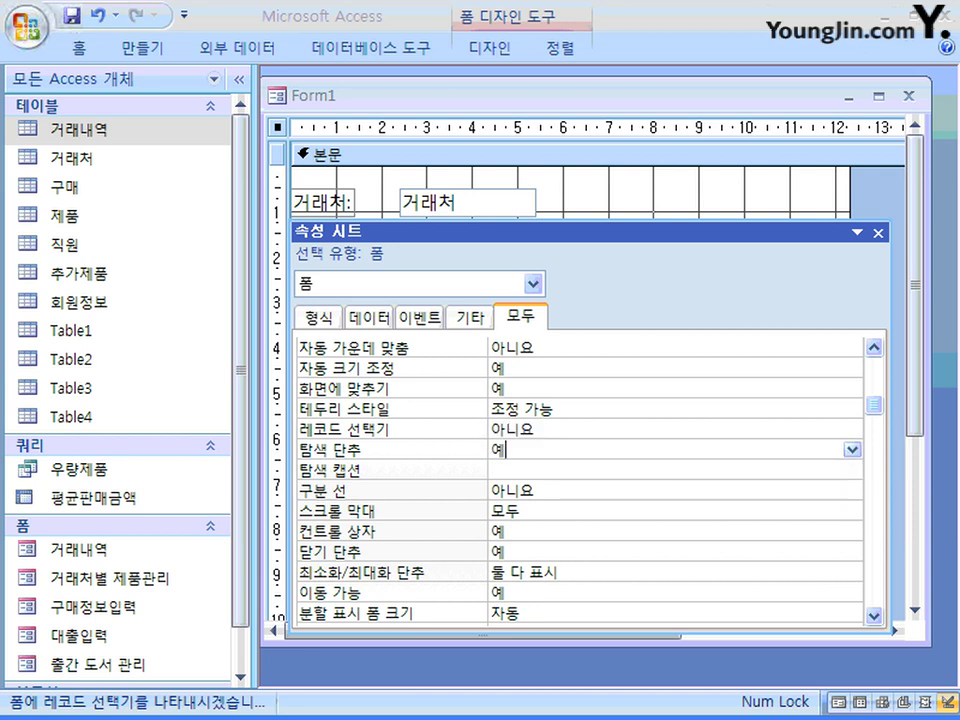
pyautogui.click(852, 450)
pyautogui.click(675, 489)
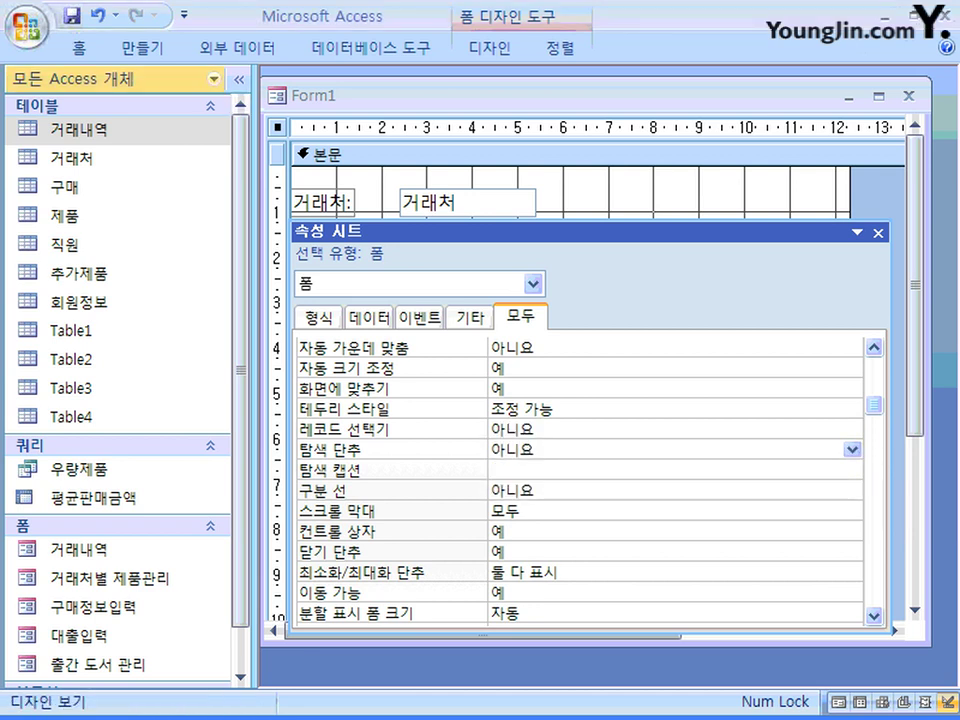
# Preview the form in Form view and shift its window slightly to the right.
pyautogui.click(79, 47)
pyautogui.click(33, 95)
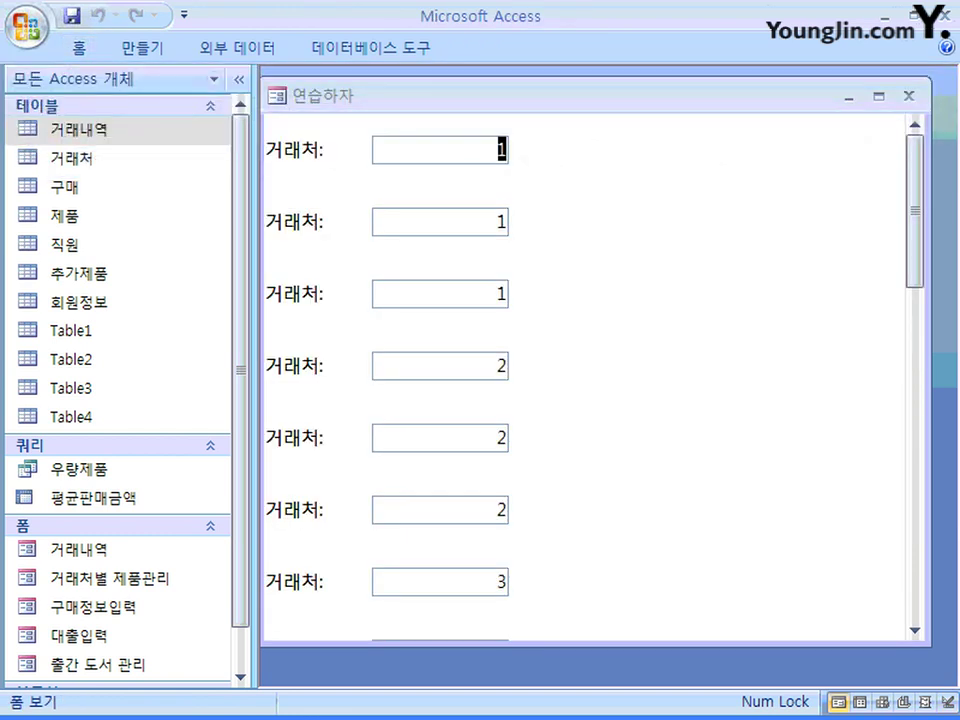
pyautogui.moveTo(600, 96); pyautogui.dragTo(612, 96)
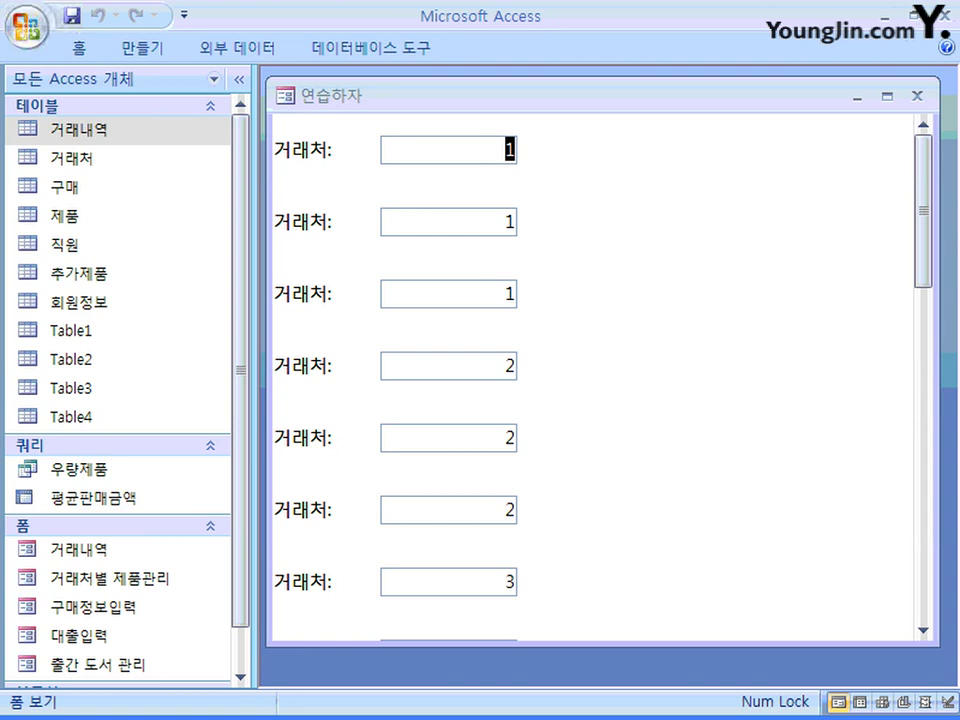
# Return to Design view and select the modal (모달) property near the start of the form's property list.
pyautogui.click(79, 48)
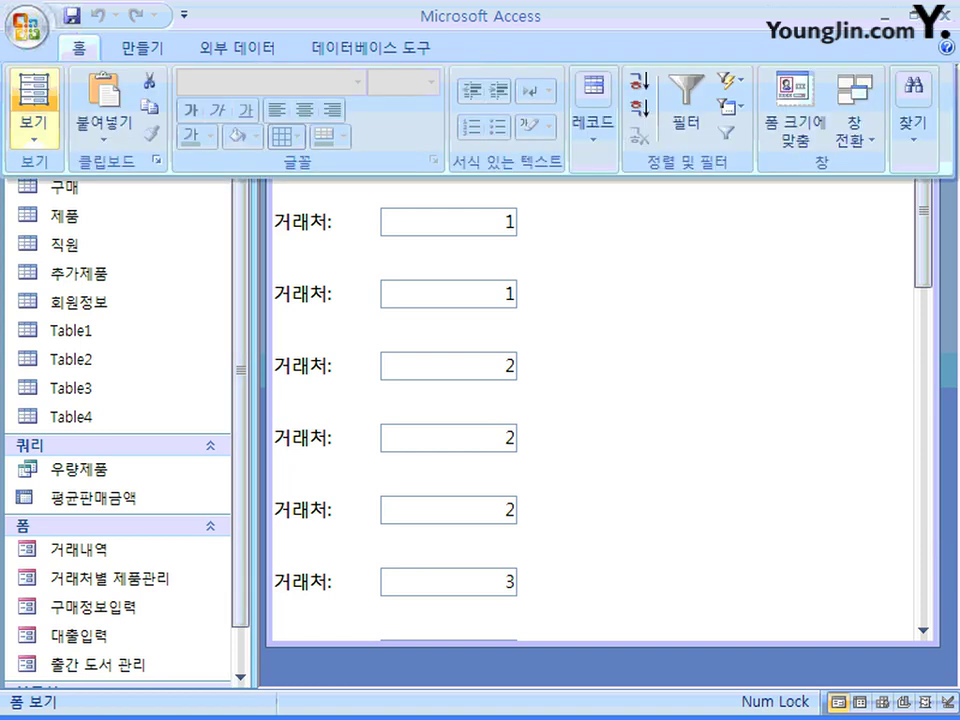
pyautogui.click(34, 122)
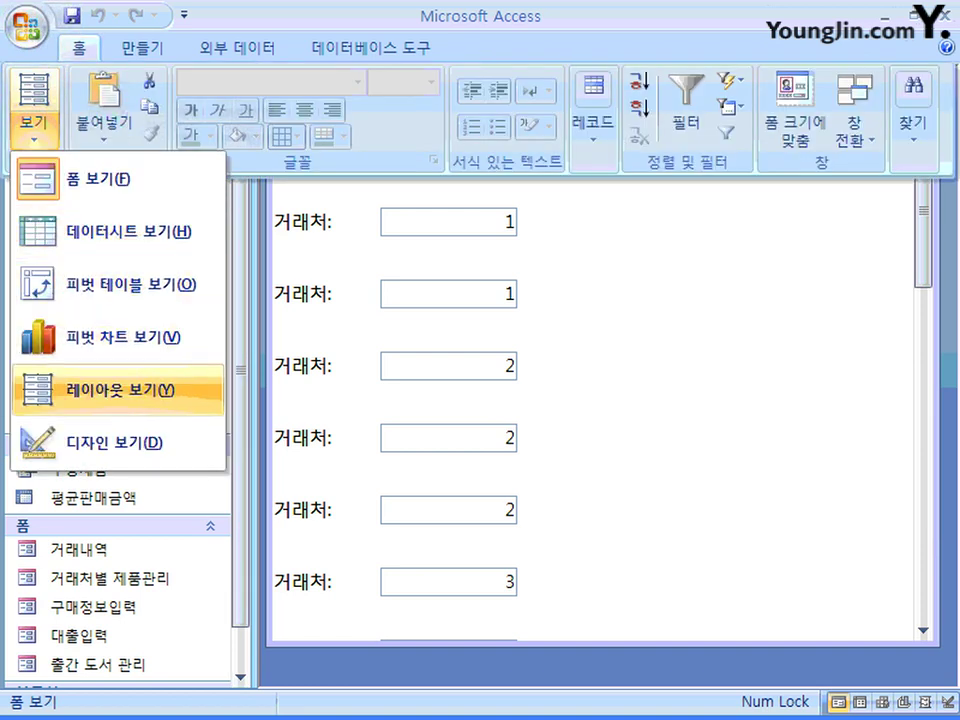
pyautogui.click(114, 443)
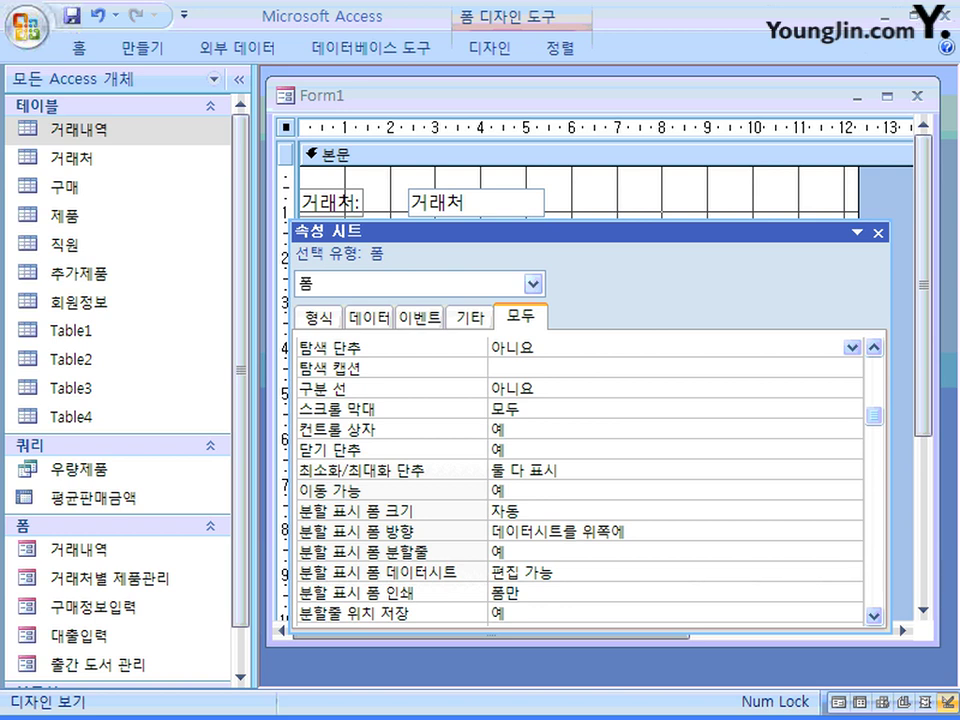
pyautogui.moveTo(874, 415); pyautogui.dragTo(874, 350)
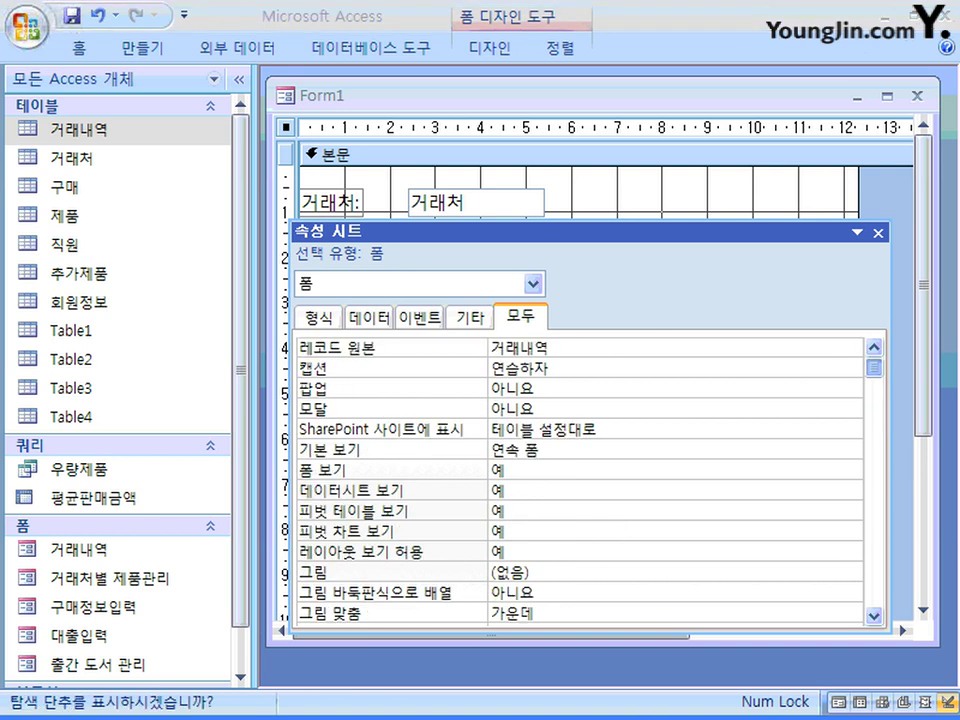
pyautogui.click(620, 409)
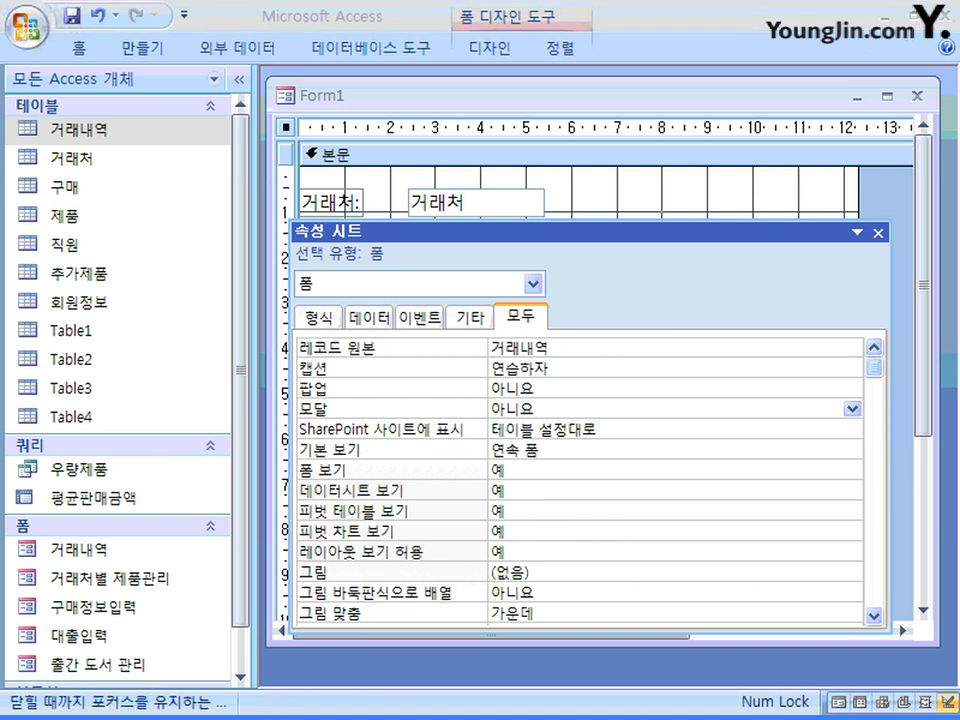
# Close the form's property sheet, reopen it and select the modal (모달) property again.
pyautogui.click(878, 233)
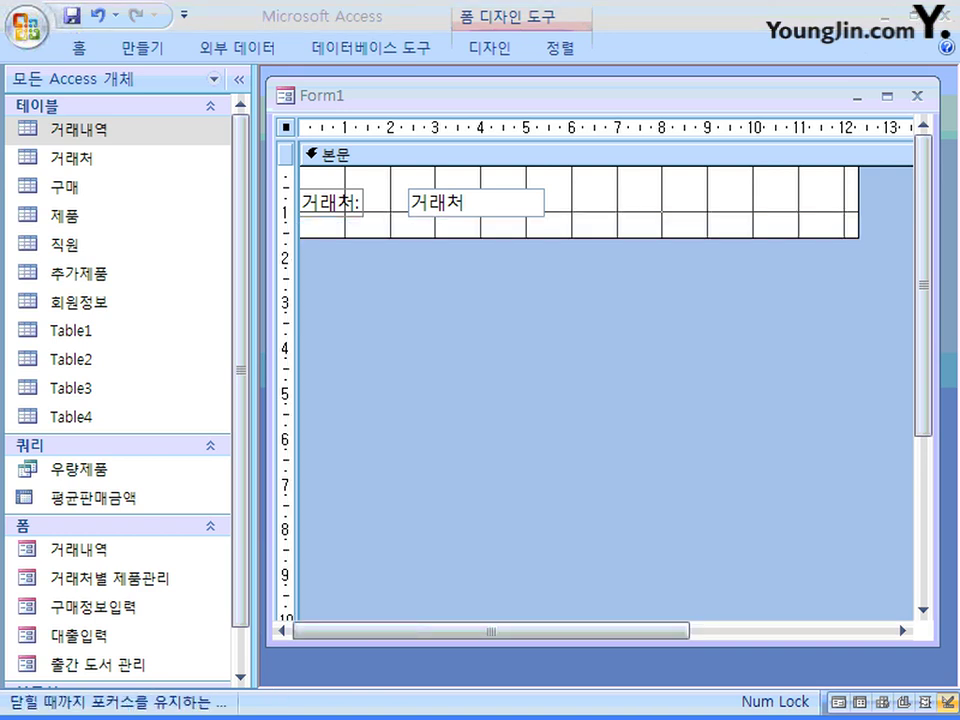
pyautogui.press('F4')
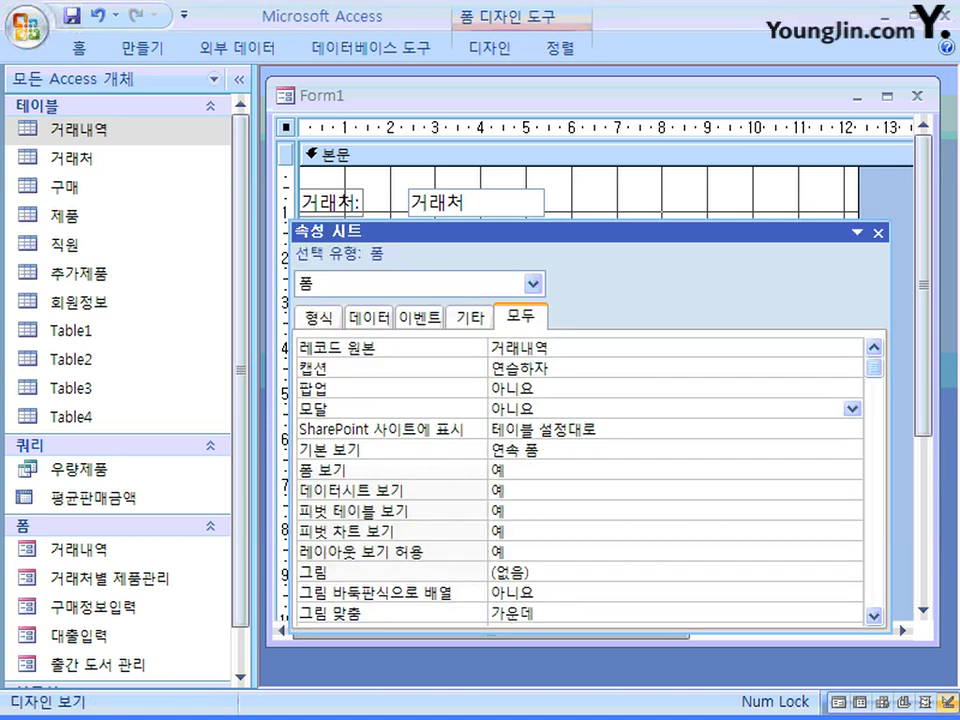
pyautogui.click(580, 409)
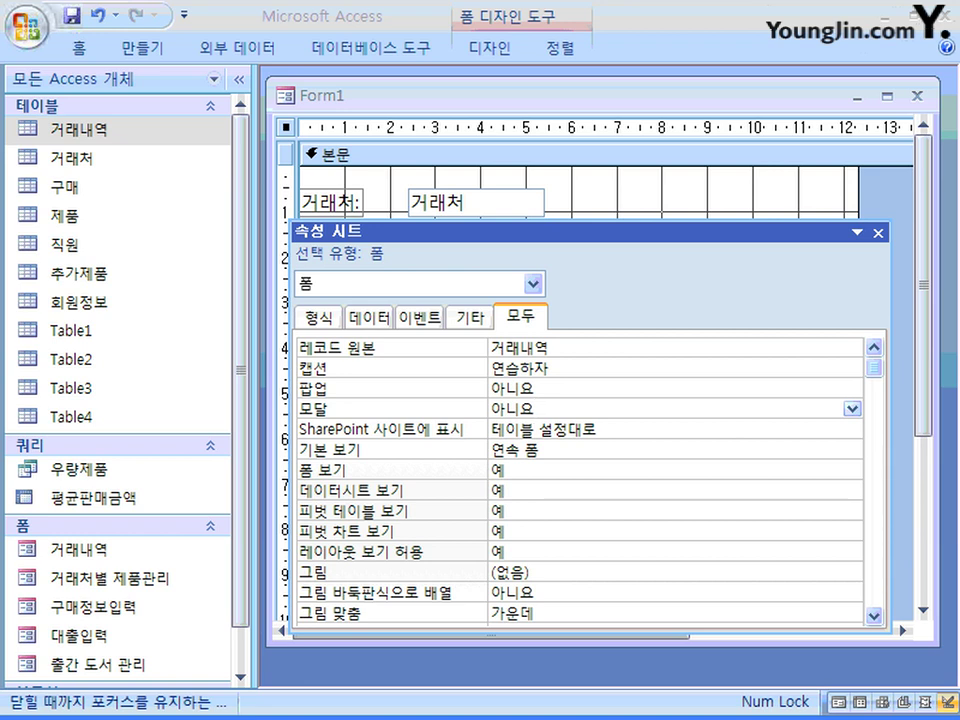
# Review the form's caption (캡션), default view (기본 보기) and modal (모달) properties in turn.
pyautogui.click(322, 96)
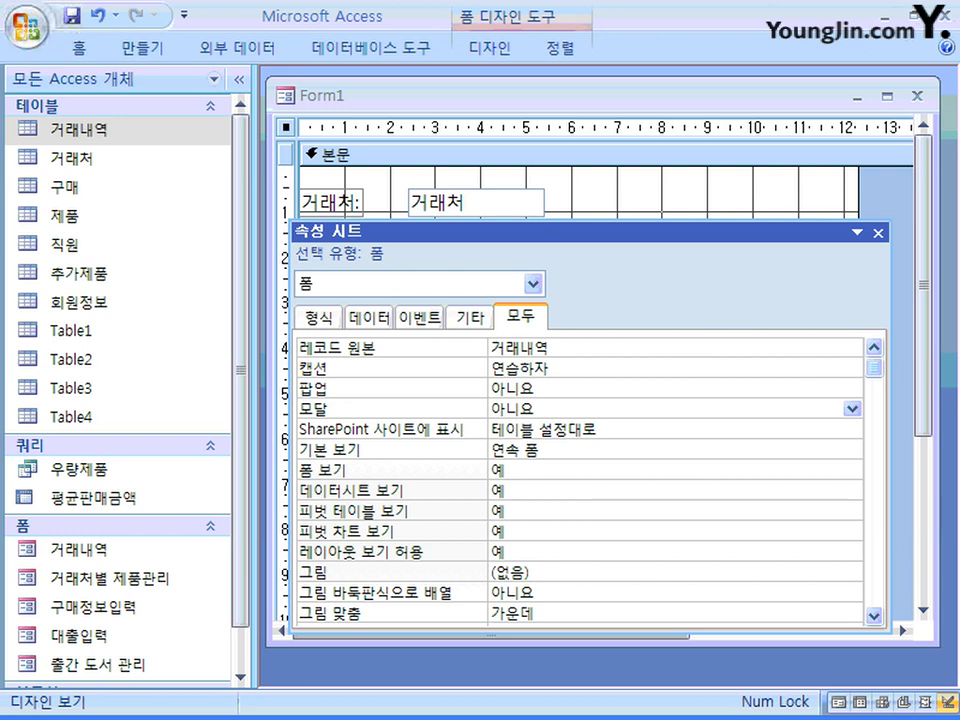
pyautogui.click(550, 368)
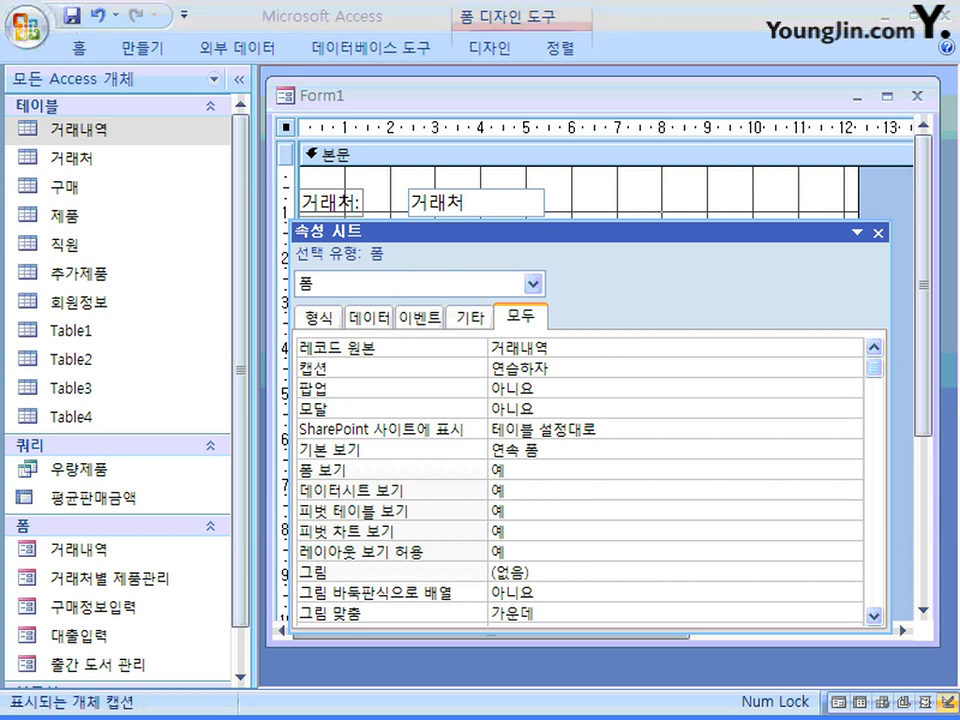
pyautogui.click(537, 450)
pyautogui.click(846, 409)
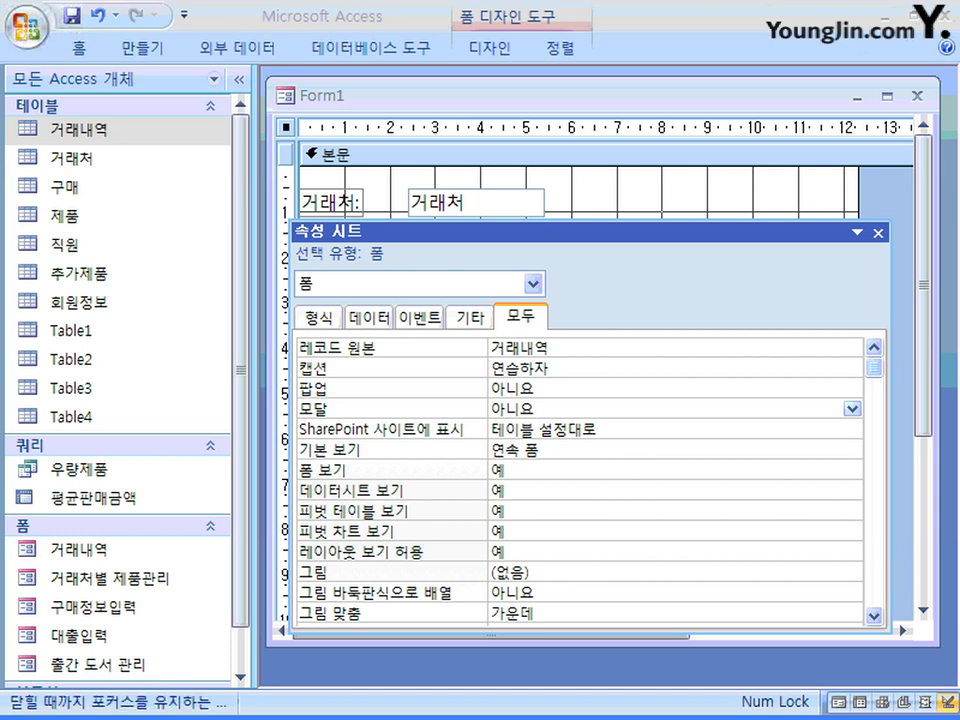